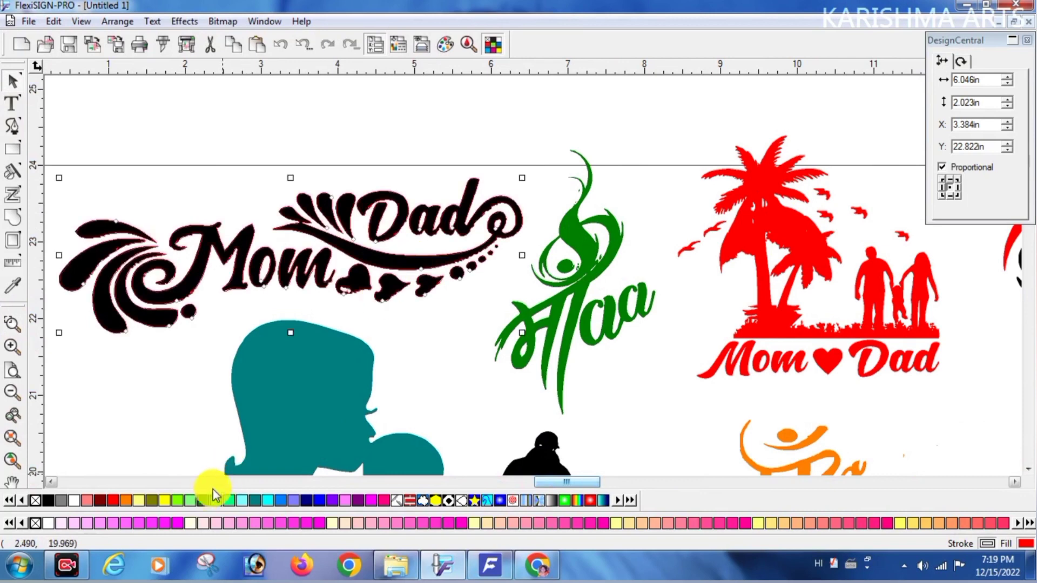
- Fill the floral Mom Dad lettering green, then nudge the green Hindi Maa calligraphy right and down and fill it blue
click(204, 501)
drag(565, 281, 575, 289)
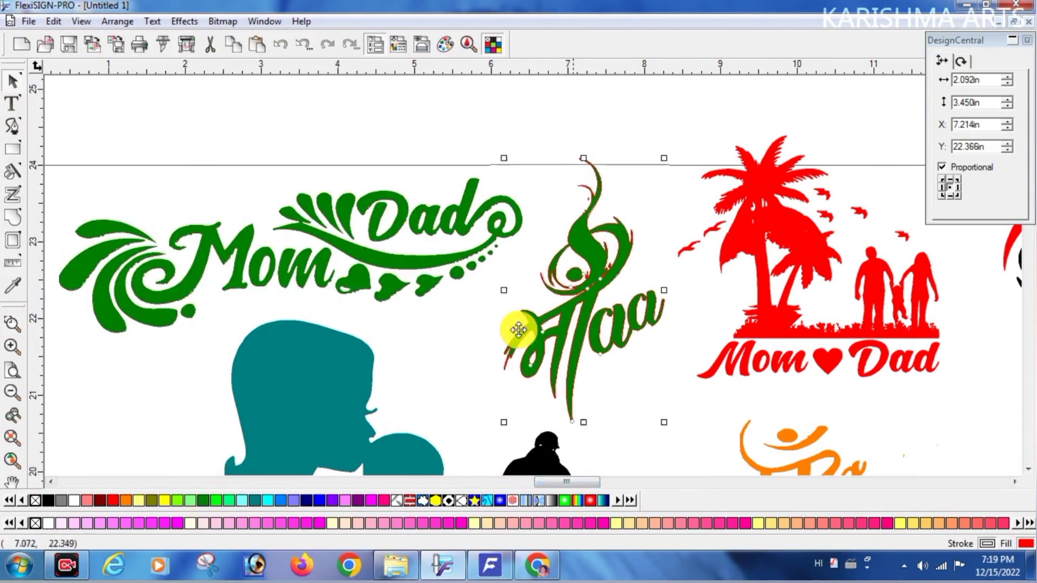
click(322, 500)
- Move the palm-tree Mom Dad family design to about X 10.3 in, Y 22.47 in and fill it blue
scroll(573, 482, right, 5)
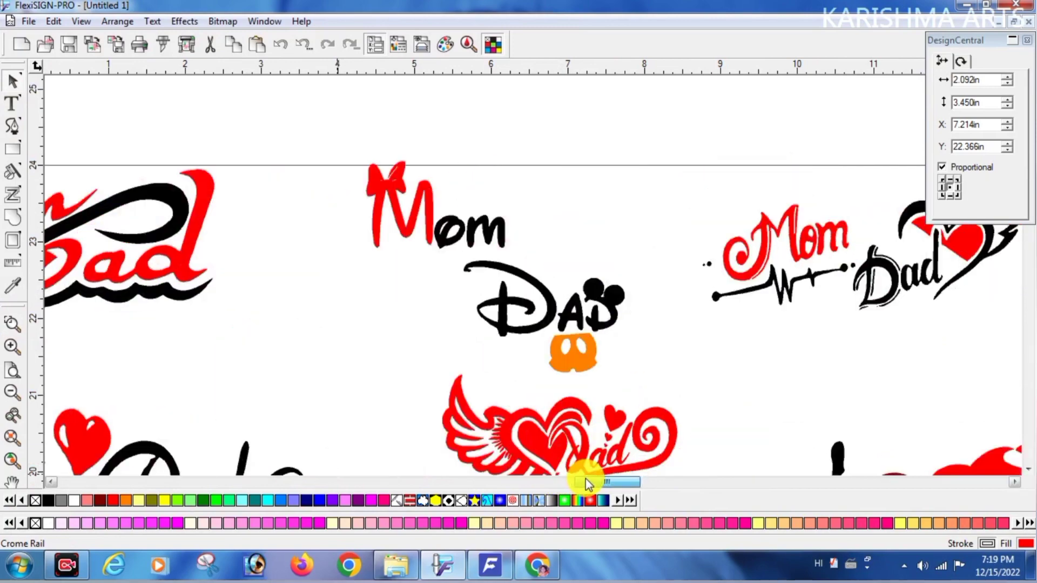
scroll(572, 482, left, 5)
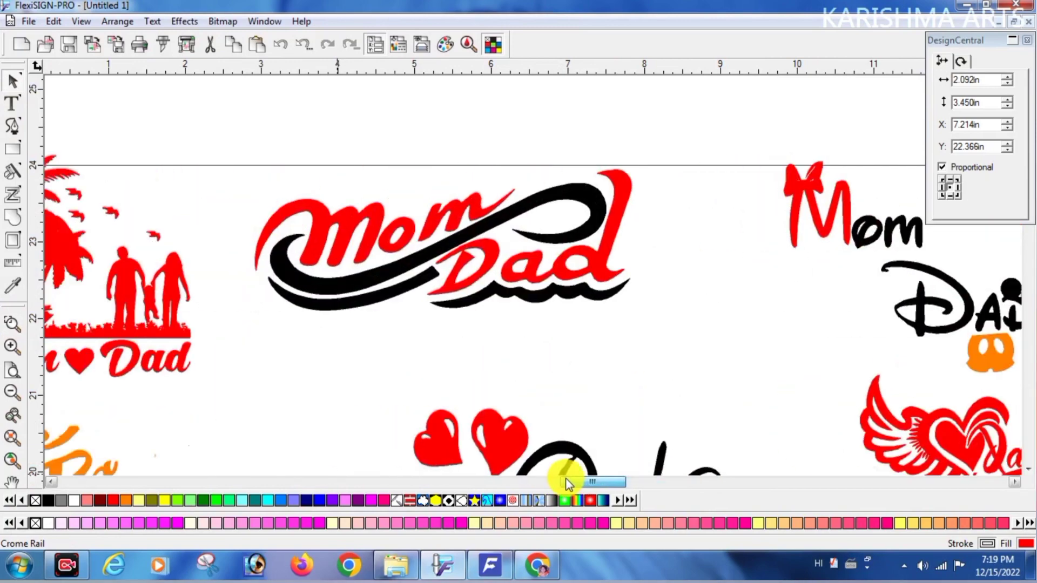
scroll(470, 371, left, 3)
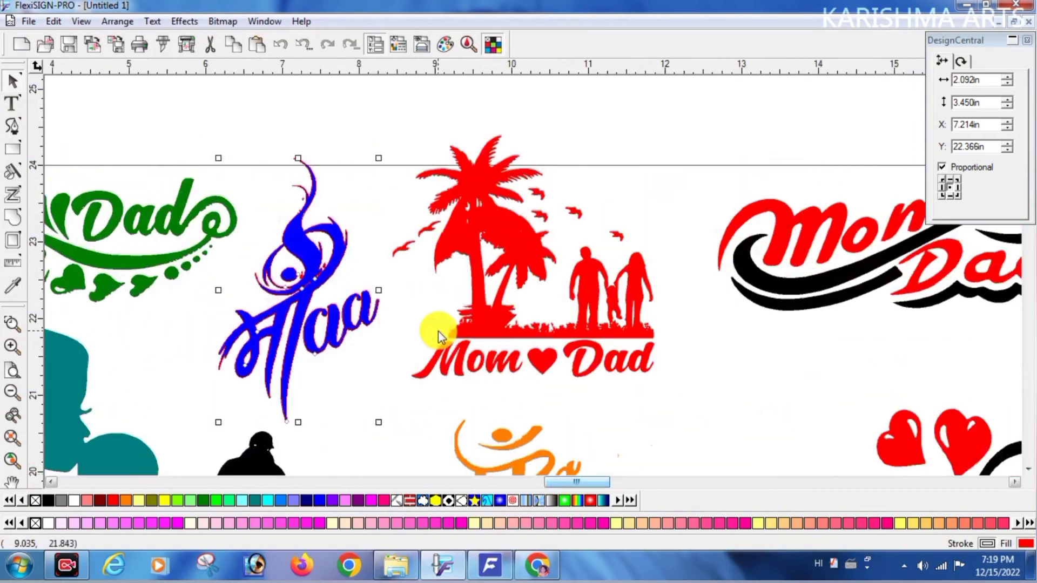
click(507, 331)
drag(507, 331, 518, 357)
click(320, 500)
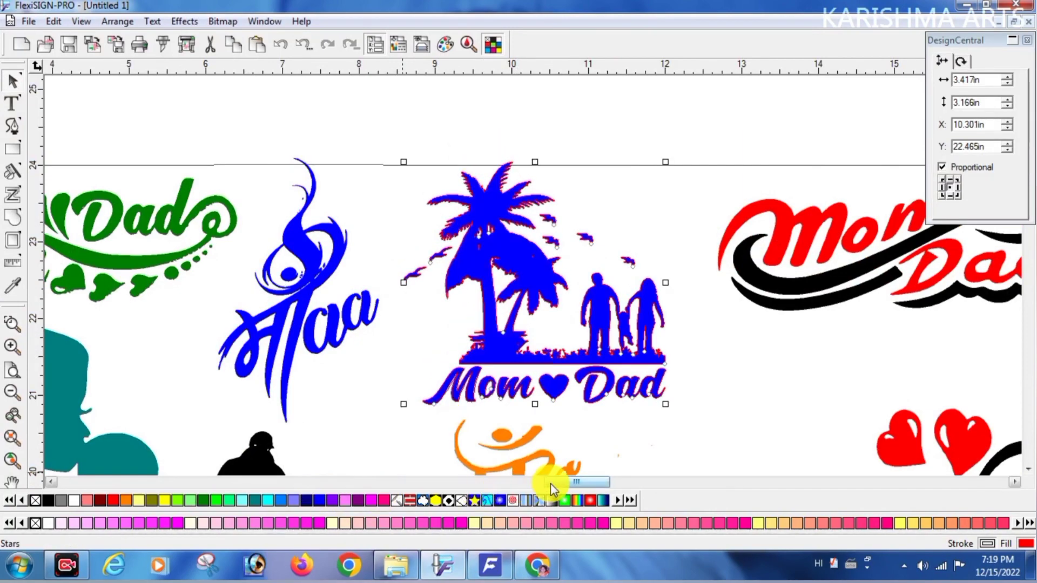
- Move the red-and-black Mom Dad swirl design right and down to about X 16.2 in, Y 22.86 in
mouse_move(559, 482)
mouse_down()
mouse_move(598, 481)
mouse_move(563, 480)
mouse_up()
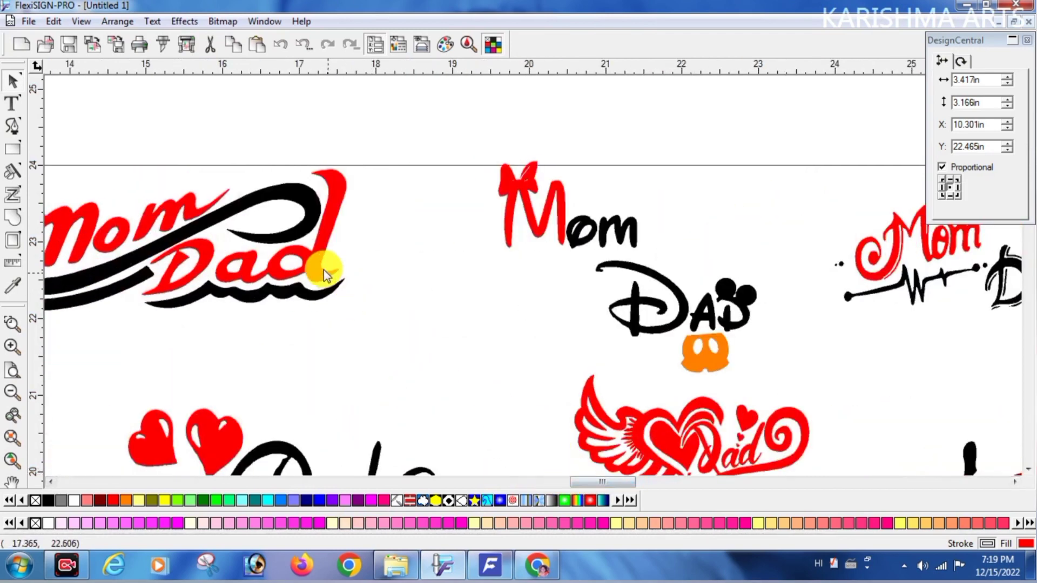
drag(323, 270, 431, 323)
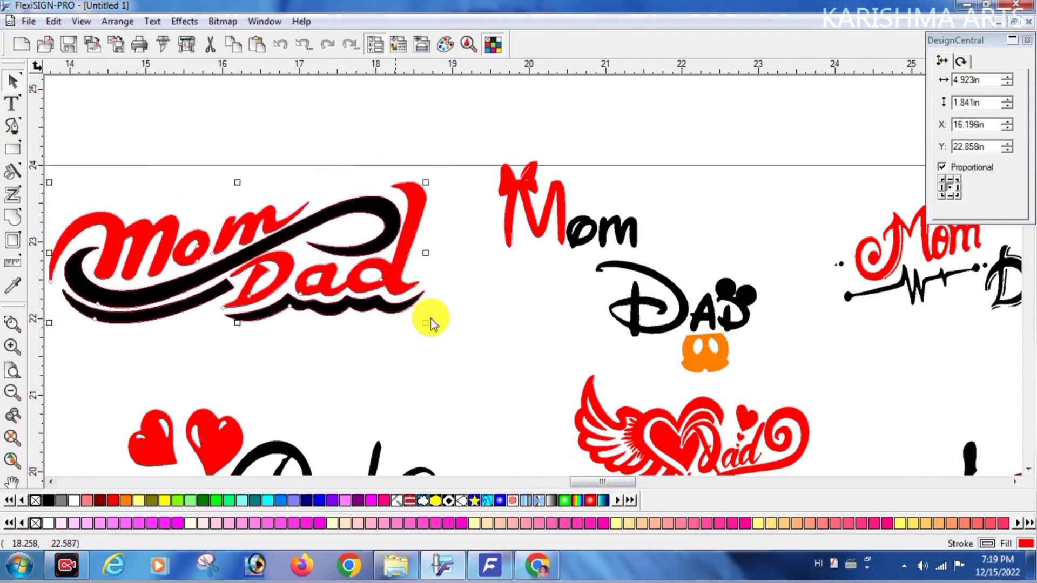
click(577, 481)
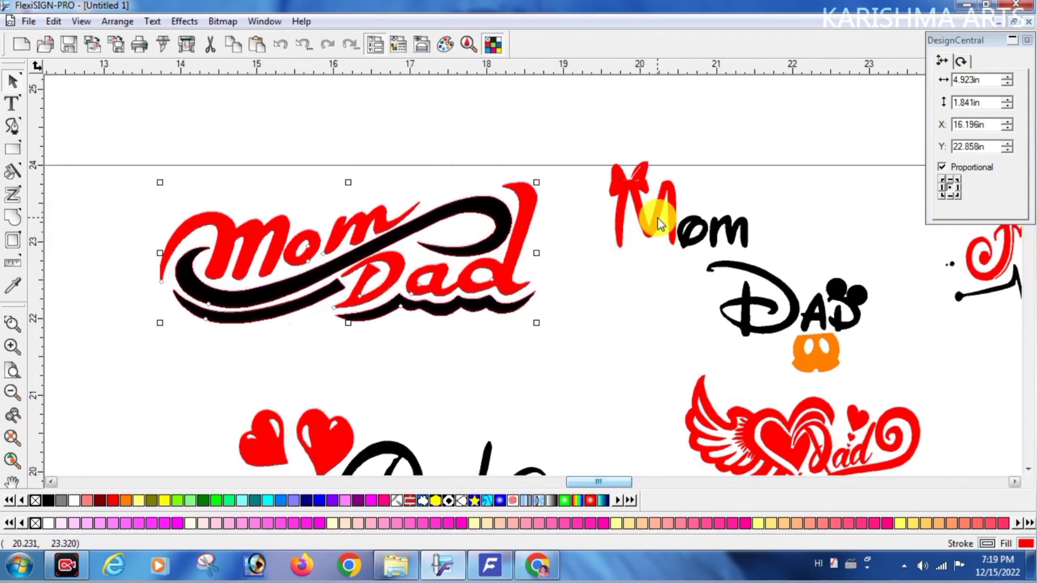
- Move the heartbeat Mom Dad design with the winged heart about 0.5 in down and slightly left
click(659, 223)
drag(578, 482, 591, 480)
click(641, 359)
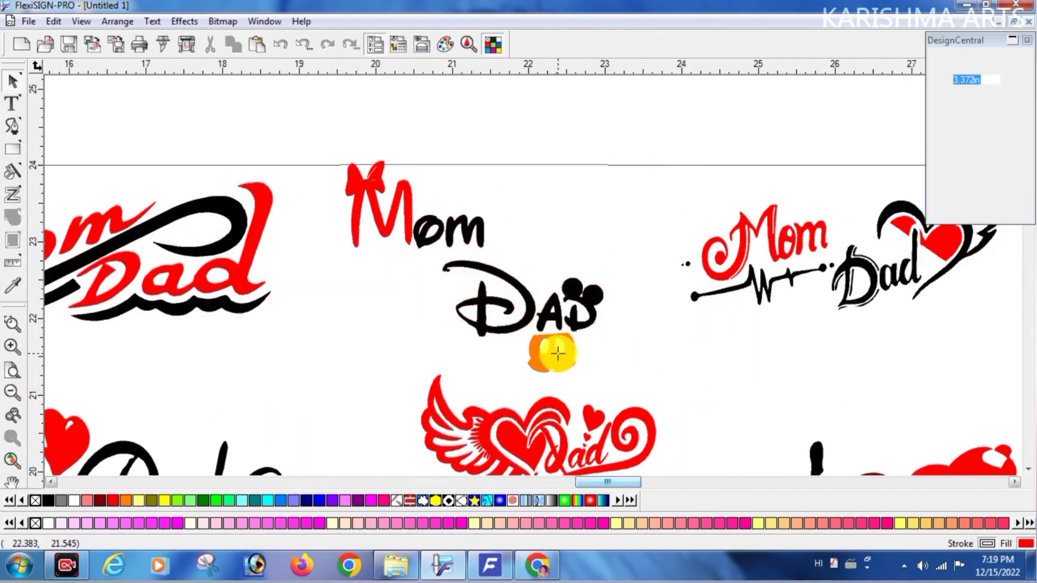
click(693, 319)
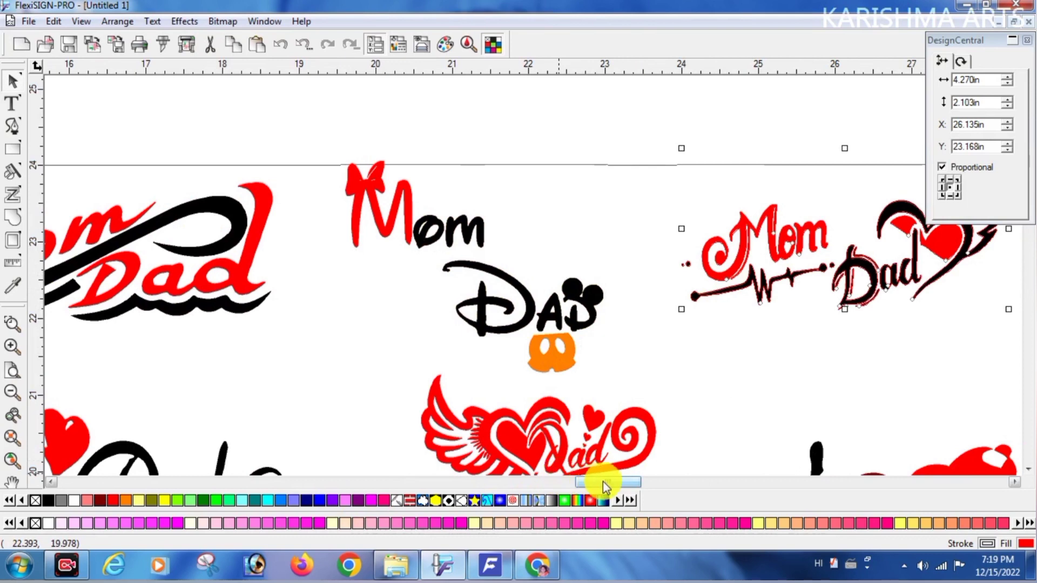
drag(603, 482, 612, 482)
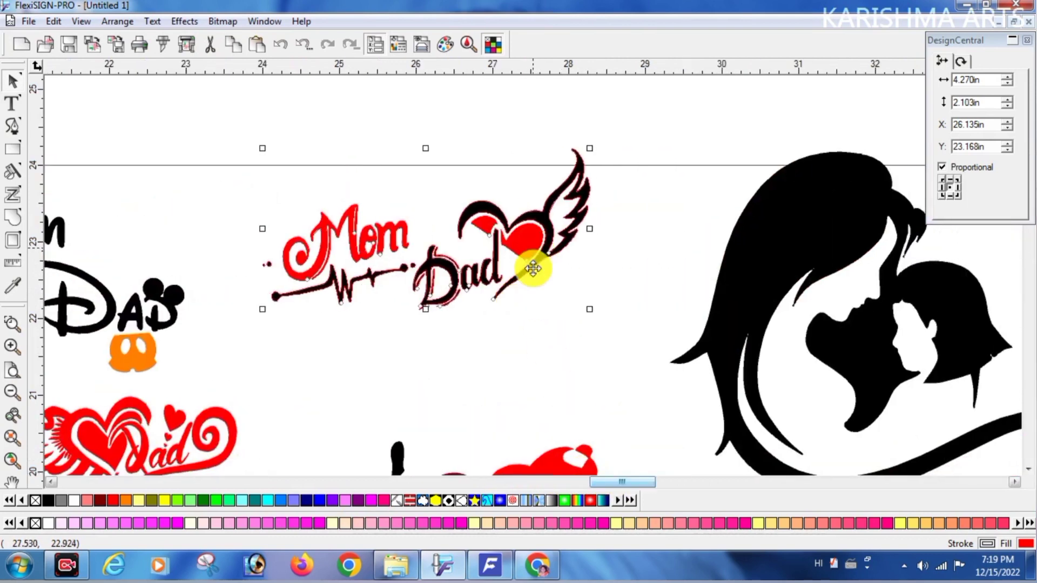
drag(528, 259, 517, 298)
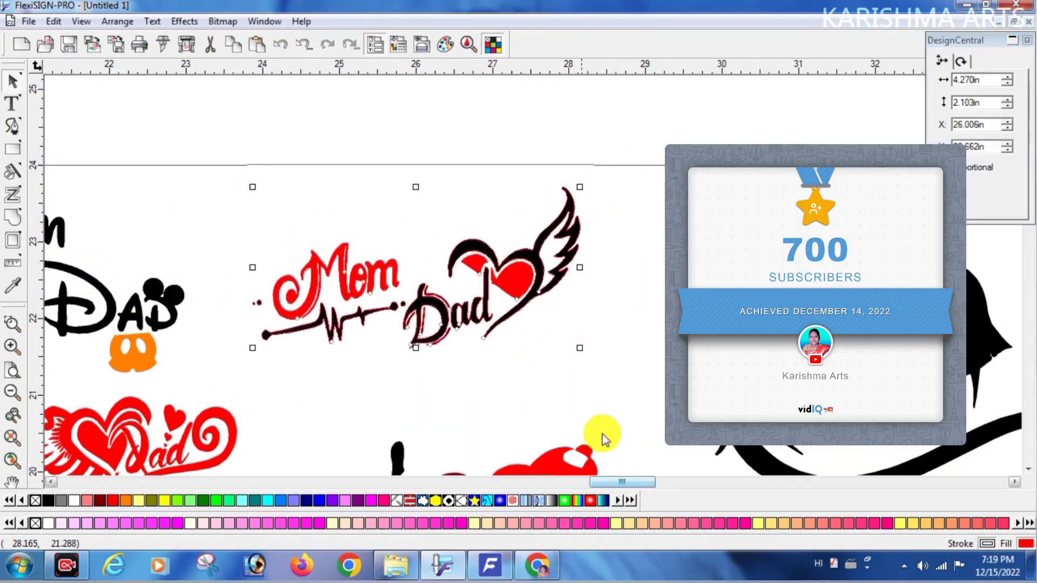
- Move the black mother-and-child face silhouette down and scale it proportionally to about 5.14 × 4.32 in
drag(616, 482, 620, 482)
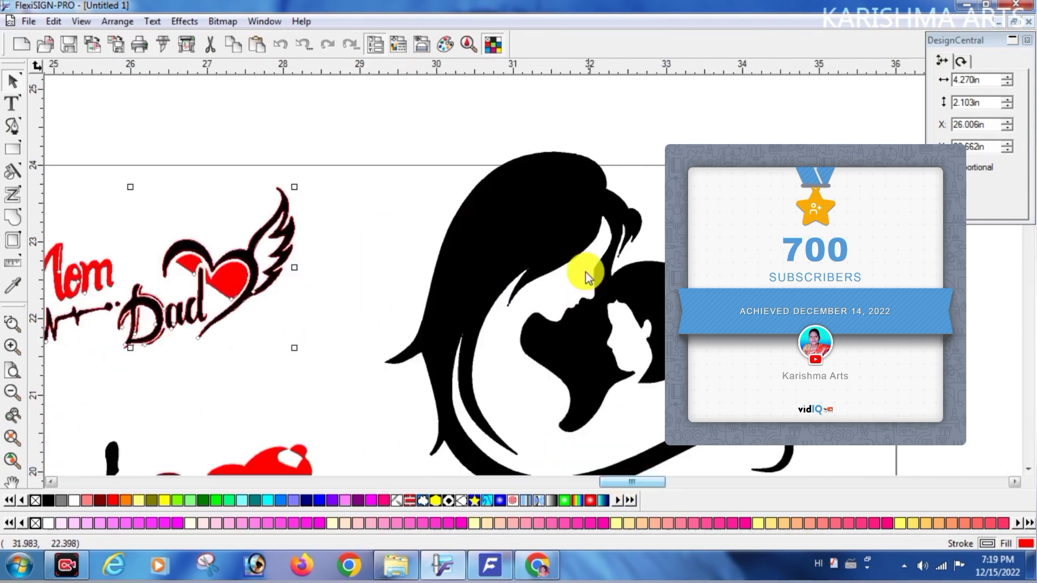
click(540, 245)
drag(535, 250, 539, 282)
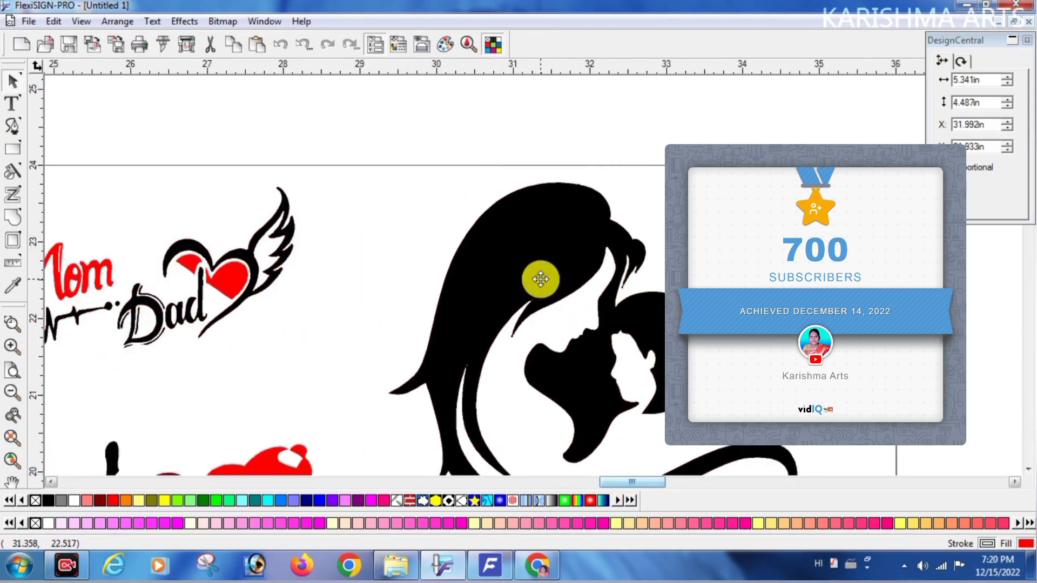
drag(394, 181, 404, 196)
- Scale the crescent-moon mother and baby design proportionally down to about 4.1 × 4.1 in
scroll(620, 339, down, 5)
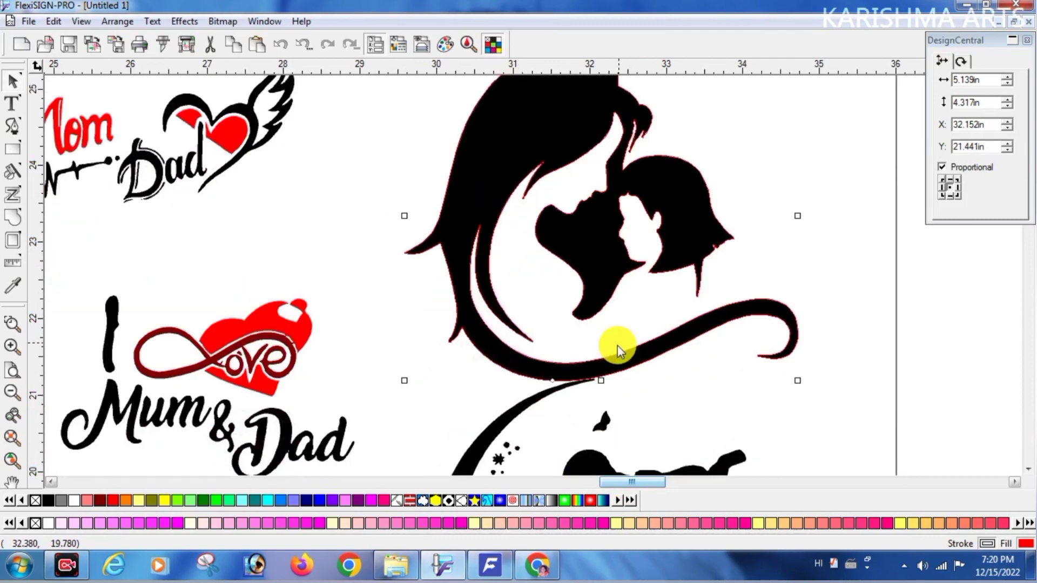
click(617, 352)
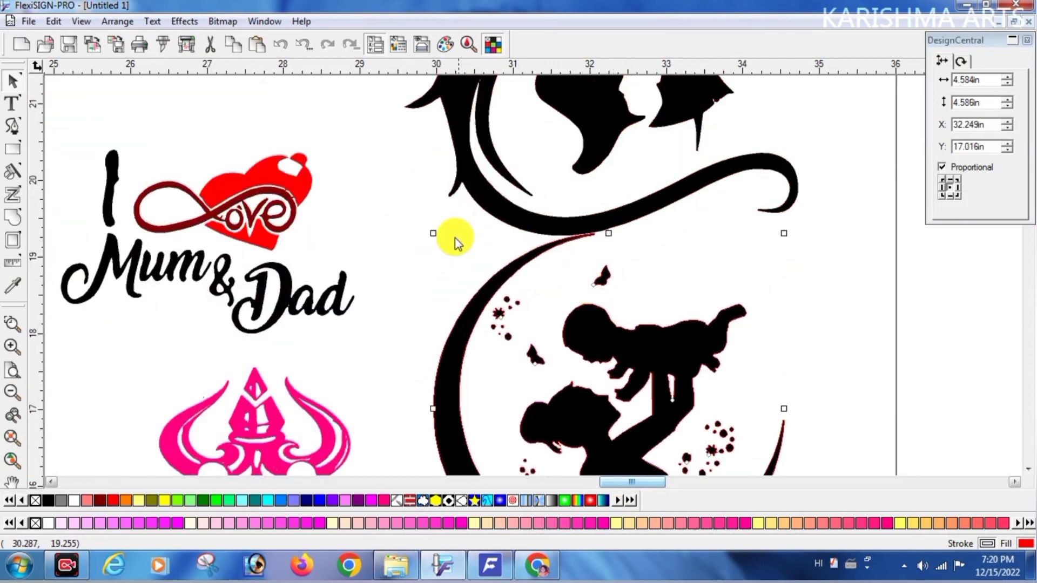
drag(435, 234, 468, 270)
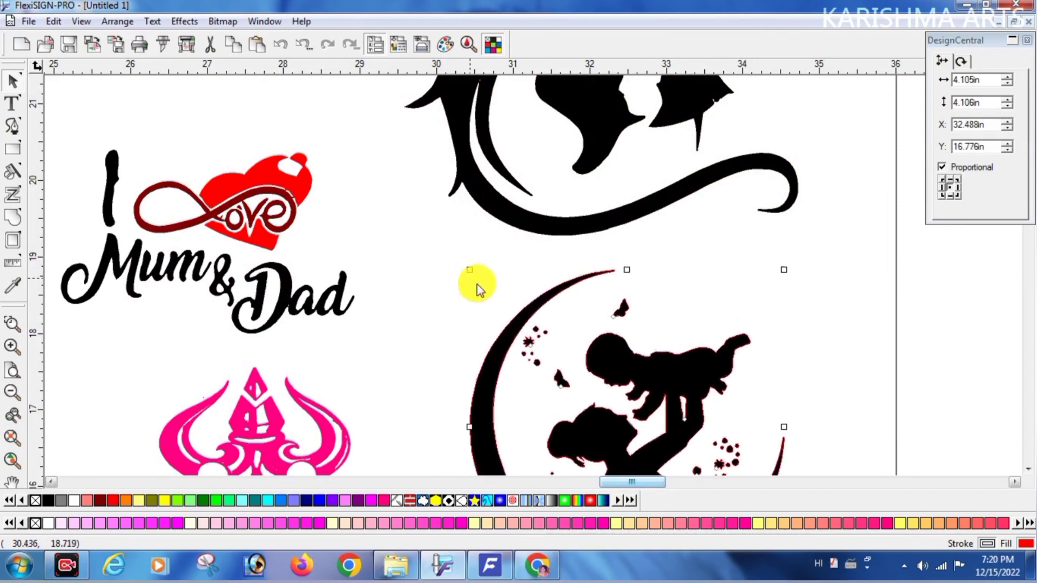
scroll(721, 360, down, 1)
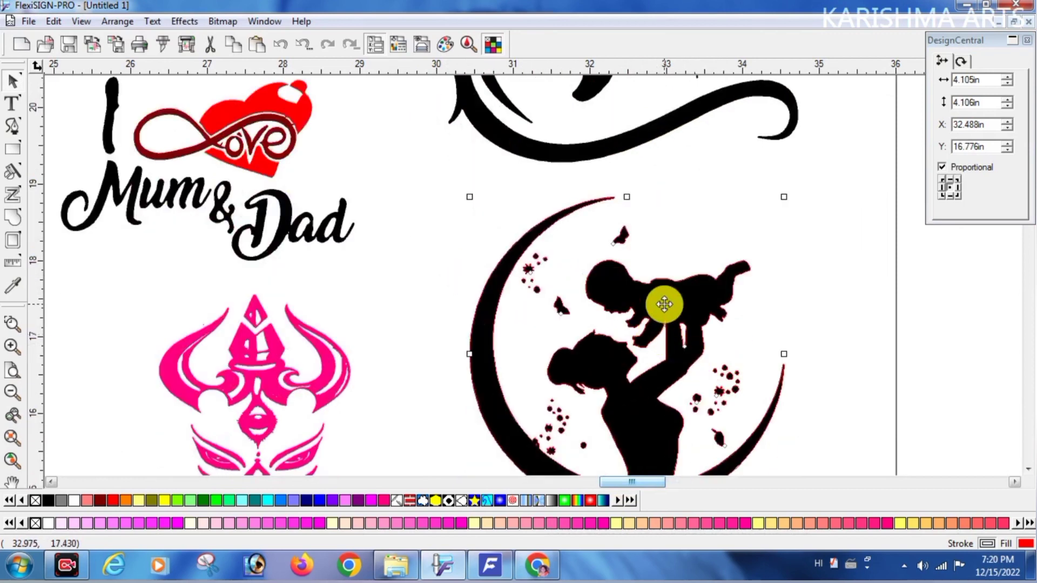
scroll(489, 333, up, 1)
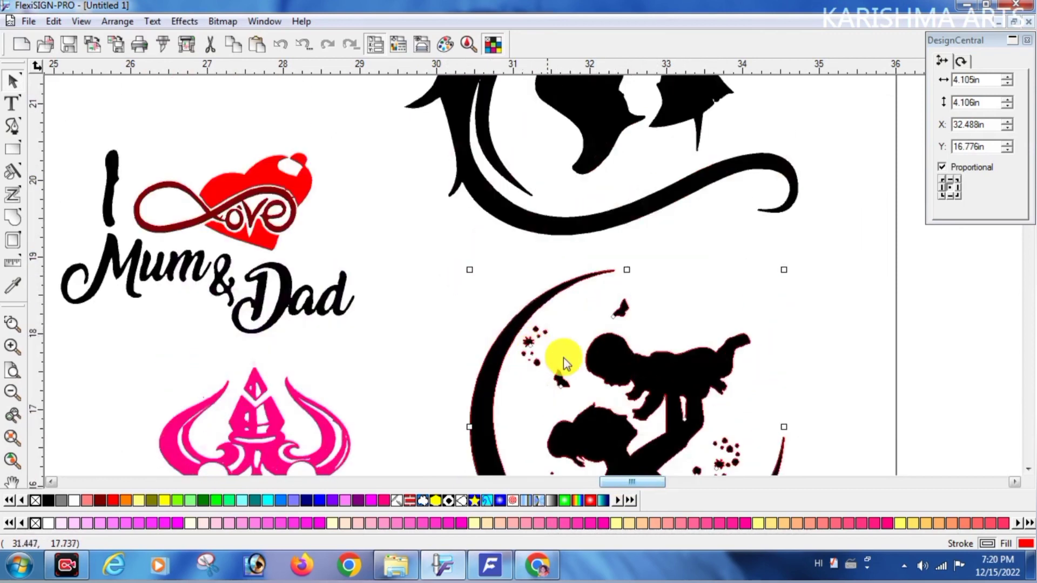
scroll(582, 359, up, 1)
scroll(583, 358, down, 2)
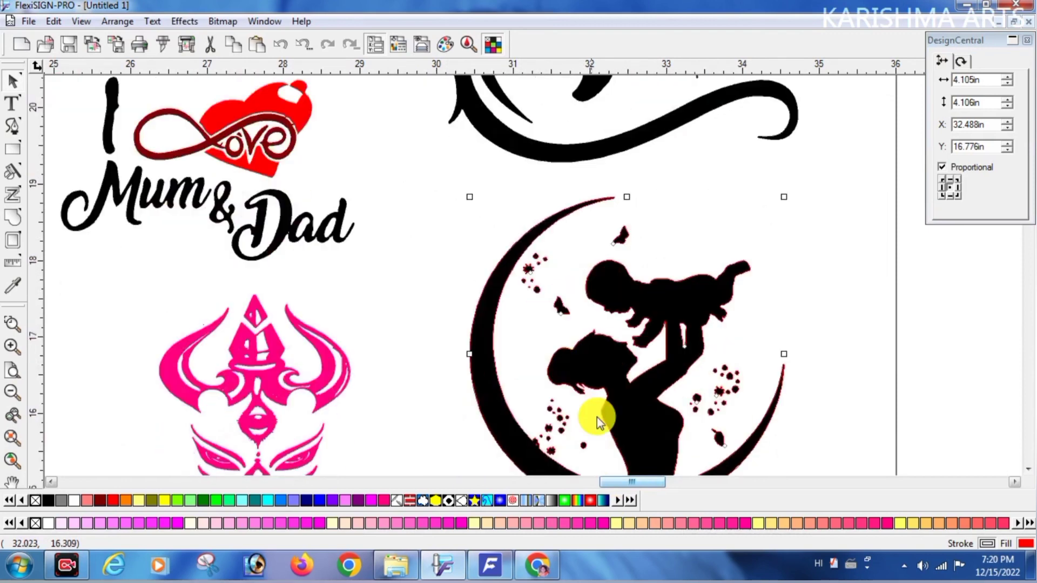
- Move the I Love Mum & Dad design right and down to about X 27.53 in, Y 18.98 in
scroll(612, 481, left, 4)
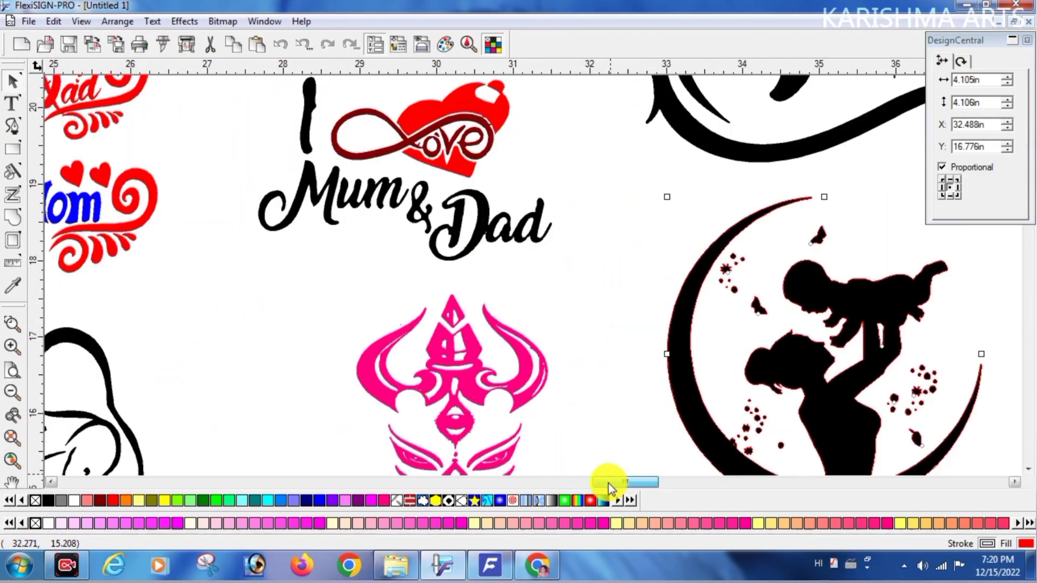
scroll(604, 454, up, 1)
click(536, 306)
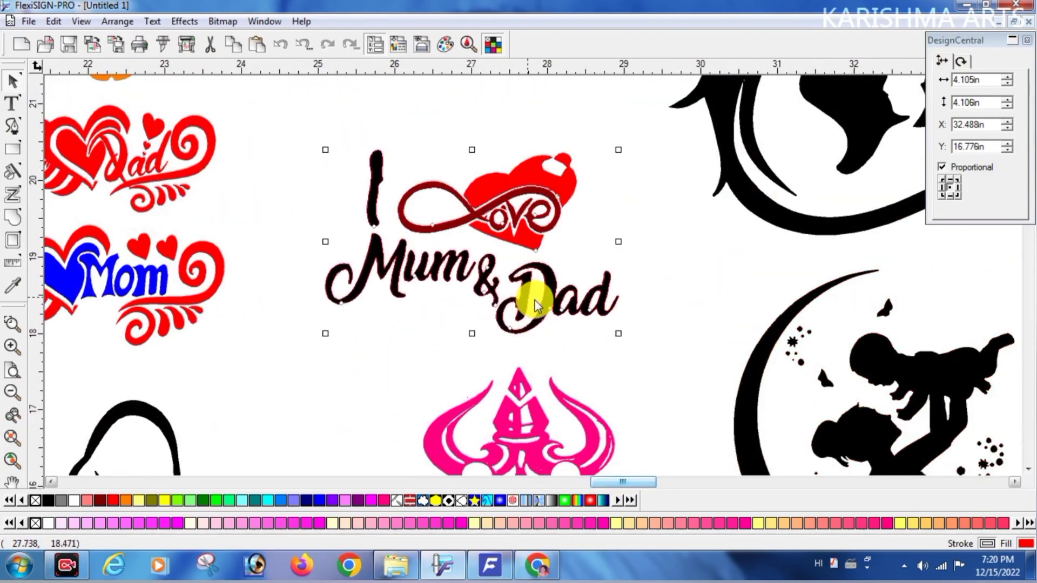
mouse_move(560, 307)
mouse_down()
mouse_move(586, 308)
mouse_move(555, 316)
mouse_up()
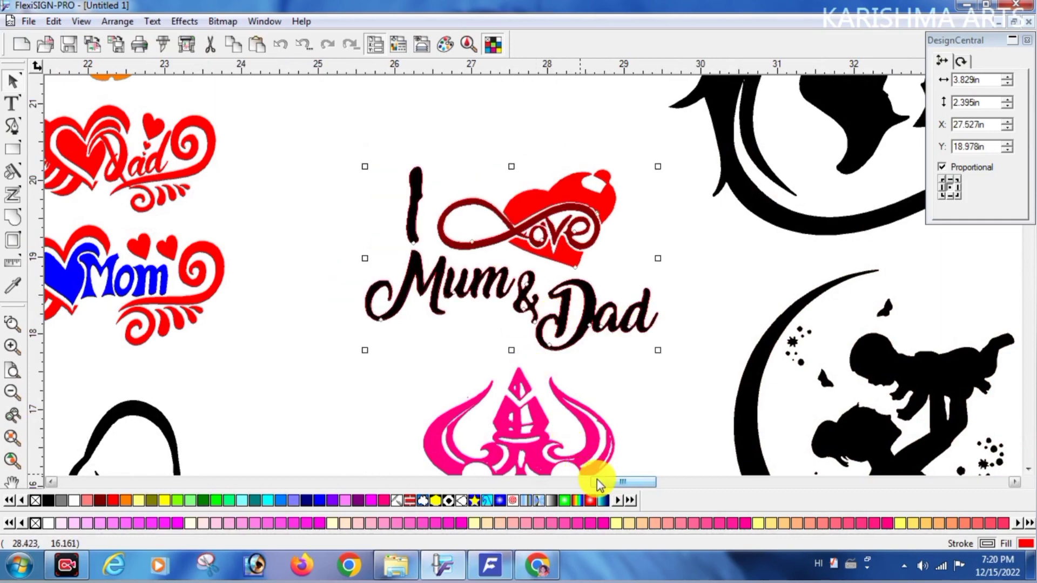
- Move the pair of winged-heart Dad and Mom designs to about X 22.23 in, Y 19.06 in
scroll(588, 482, left, 6)
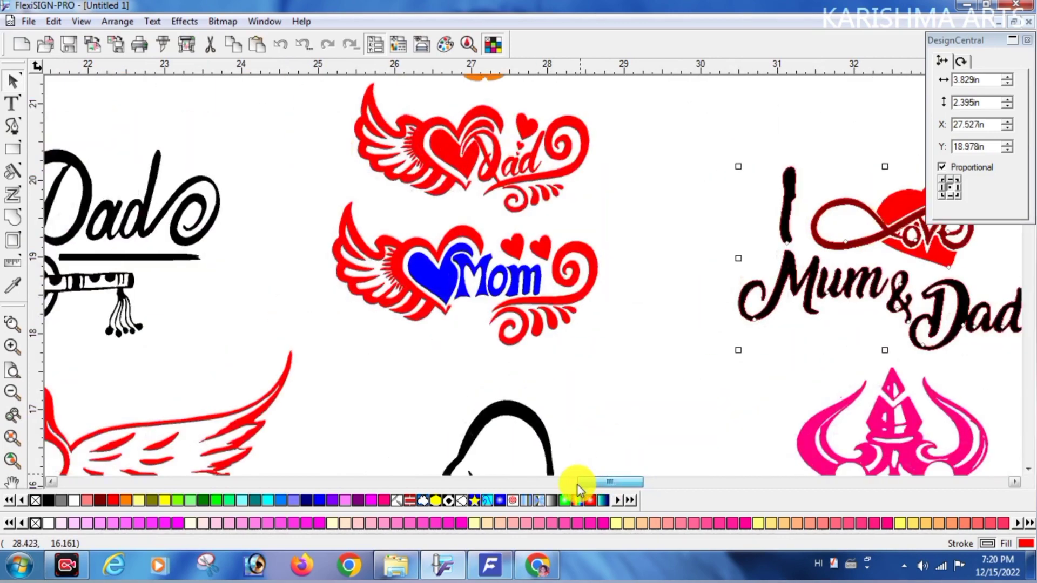
scroll(532, 303, left, 1)
drag(539, 283, 555, 319)
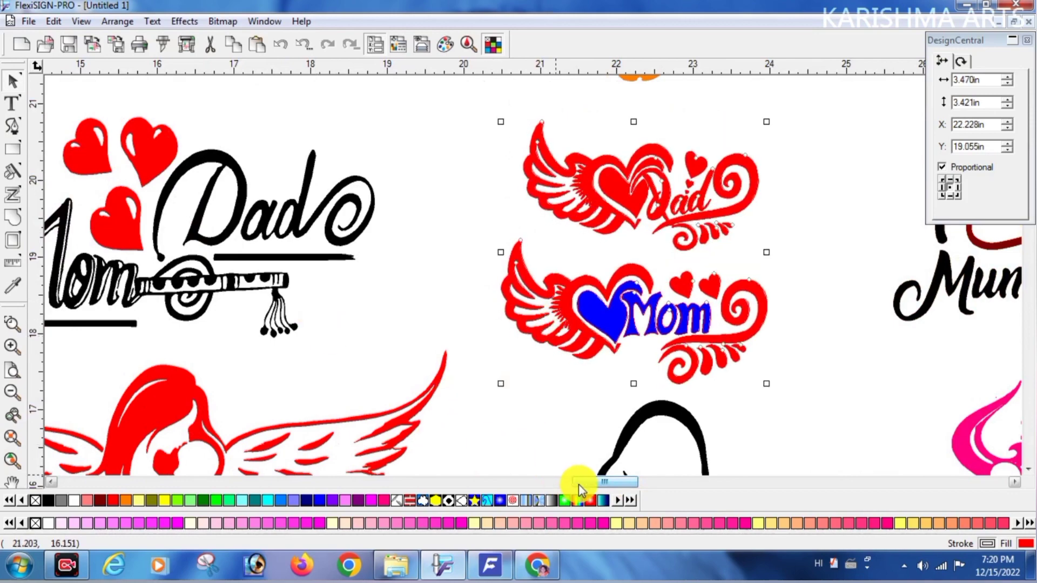
- Move the Mom Dad design with the flute and three hearts to about X 16.13 in, Y 19.19 in
scroll(575, 485, left, 6)
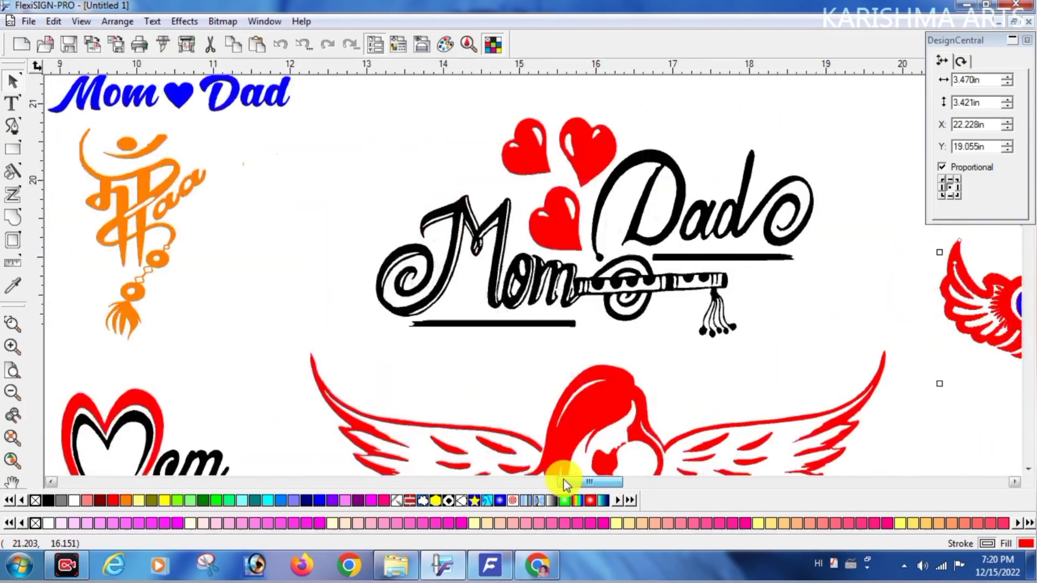
click(649, 245)
drag(652, 237, 663, 251)
- Move the orange Maa calligraphy with the tassel right and down to about X 10.83 in, Y 18.92 in
drag(610, 480, 595, 479)
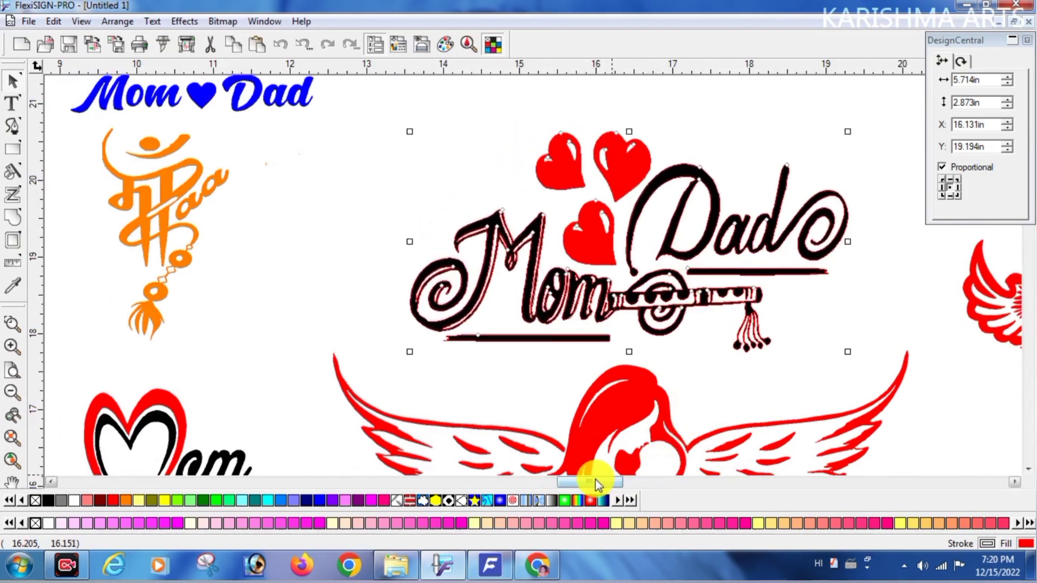
click(598, 221)
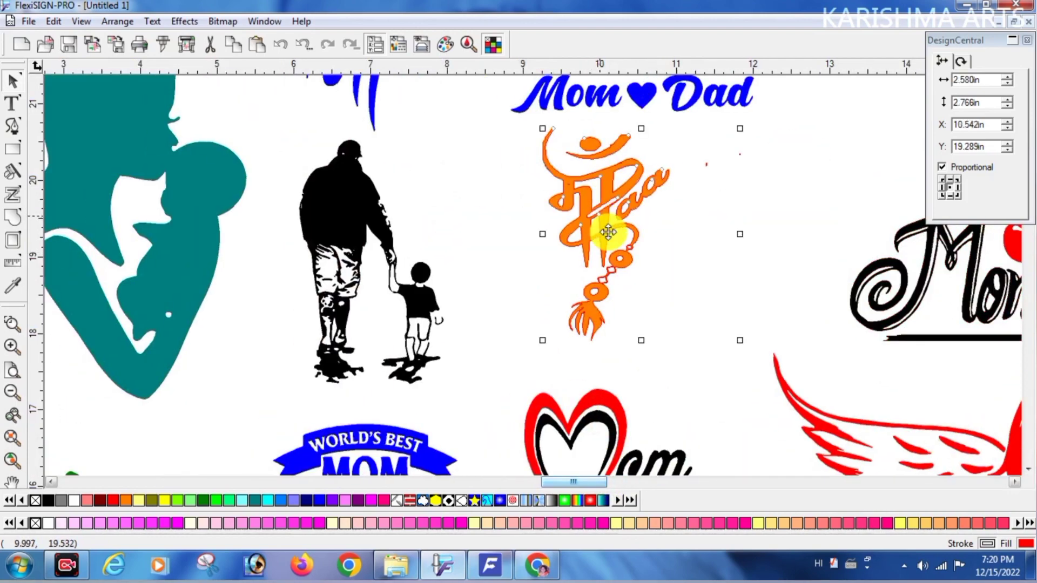
drag(608, 233, 631, 261)
- Move the black father-and-son walking silhouette right to about X 7.47 in, Y 18.93 in
scroll(685, 274, up, 5)
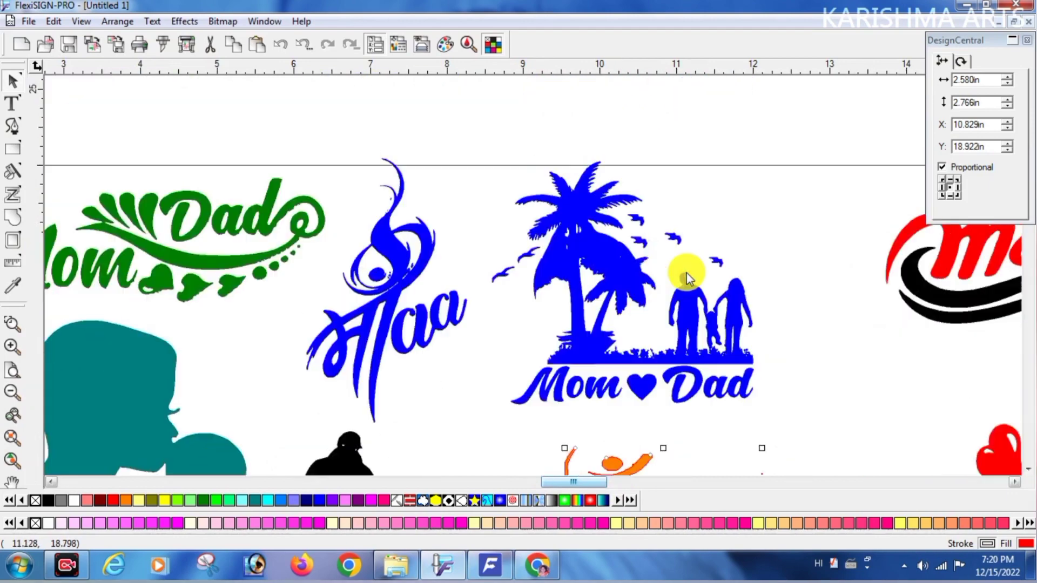
scroll(686, 273, down, 4)
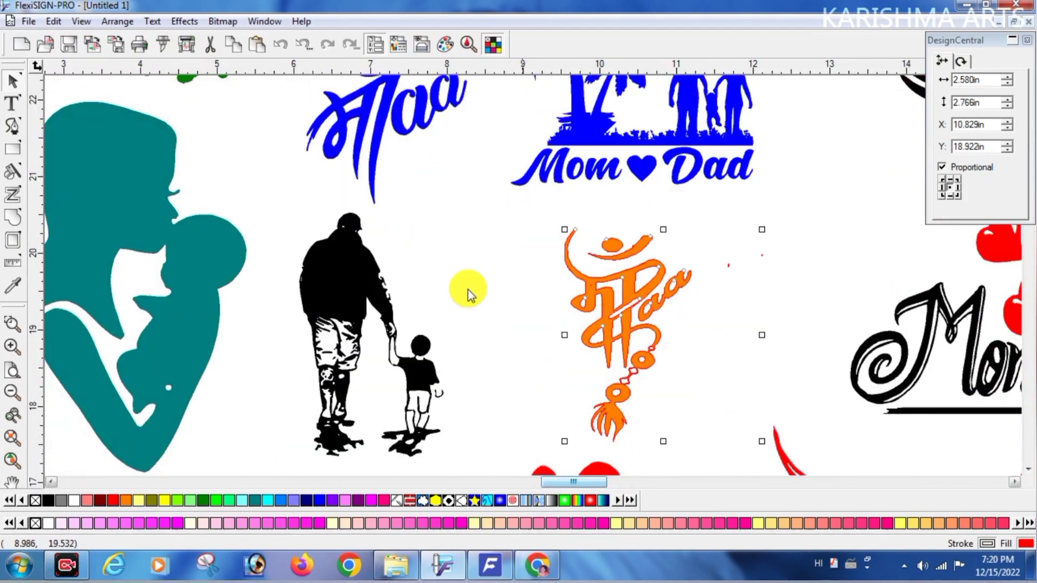
click(377, 282)
drag(384, 285, 416, 287)
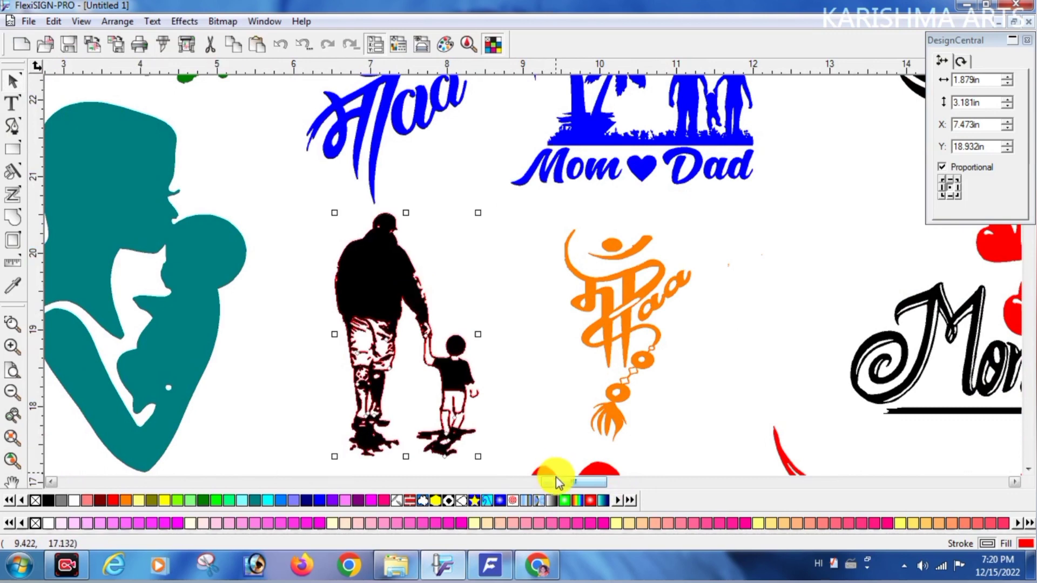
- Move the teal mother-and-baby silhouette left and down to about X 3.65 in, Y 19.35 in and deselect it
drag(550, 481, 540, 482)
click(540, 483)
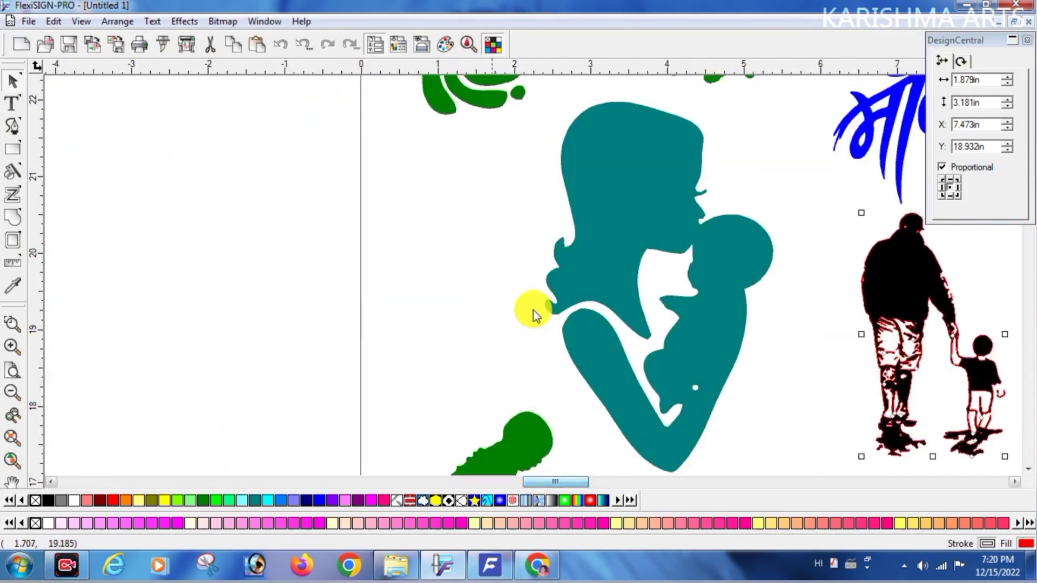
click(571, 289)
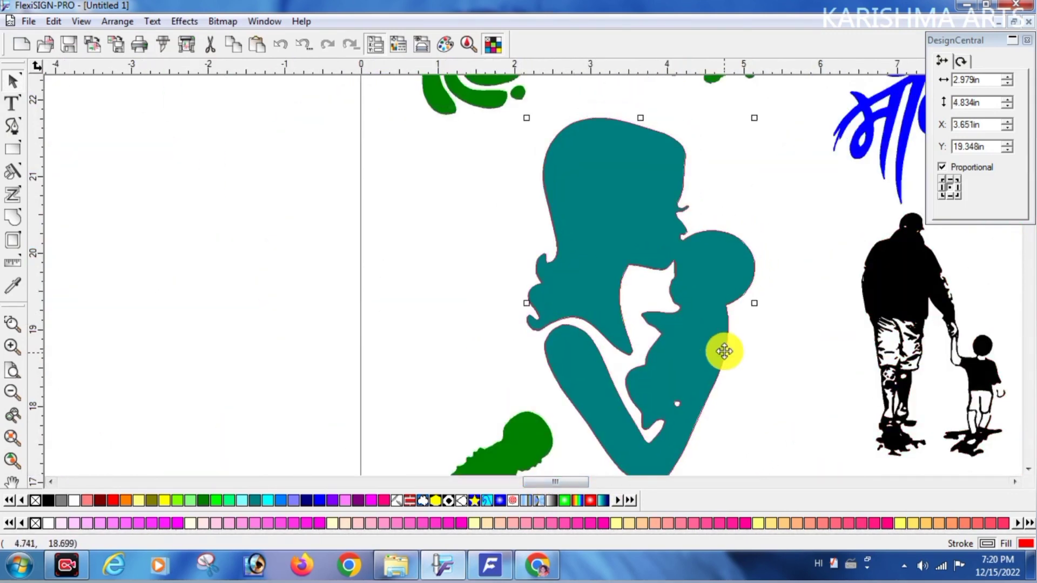
drag(724, 347, 699, 380)
scroll(700, 380, down, 1)
scroll(588, 487, down, 1)
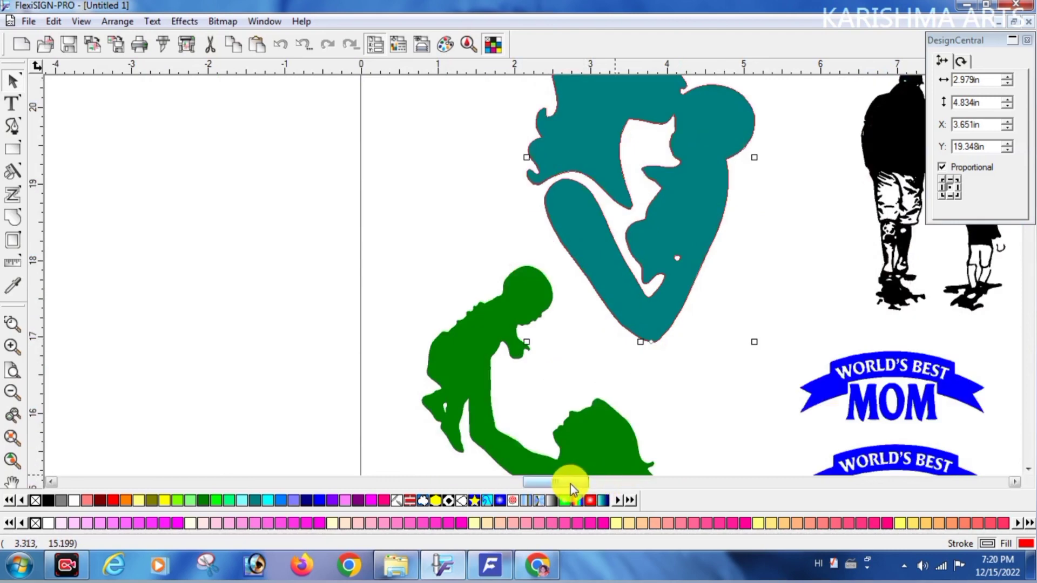
drag(570, 484, 572, 484)
click(523, 379)
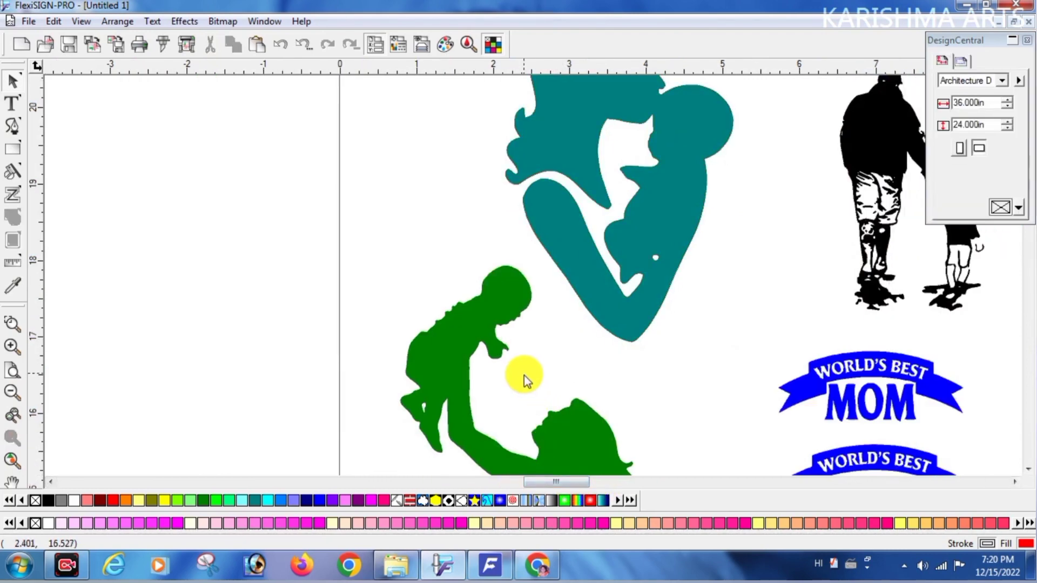
- Move the blue World's Best Mom and World's Best Dad ribbons about 0.2 in left and slightly down
scroll(523, 377, down, 3)
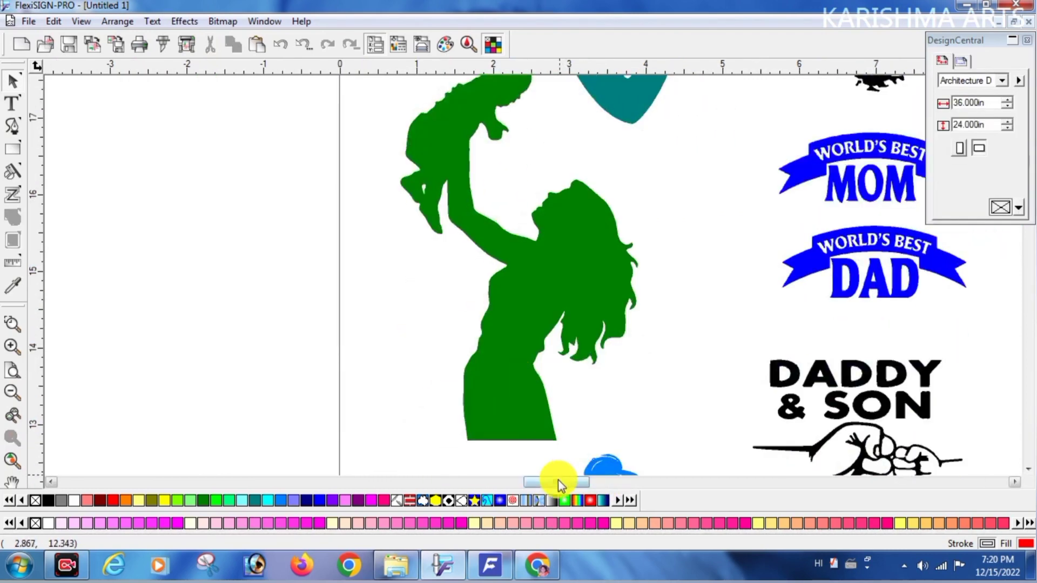
drag(558, 479, 563, 481)
scroll(588, 430, up, 1)
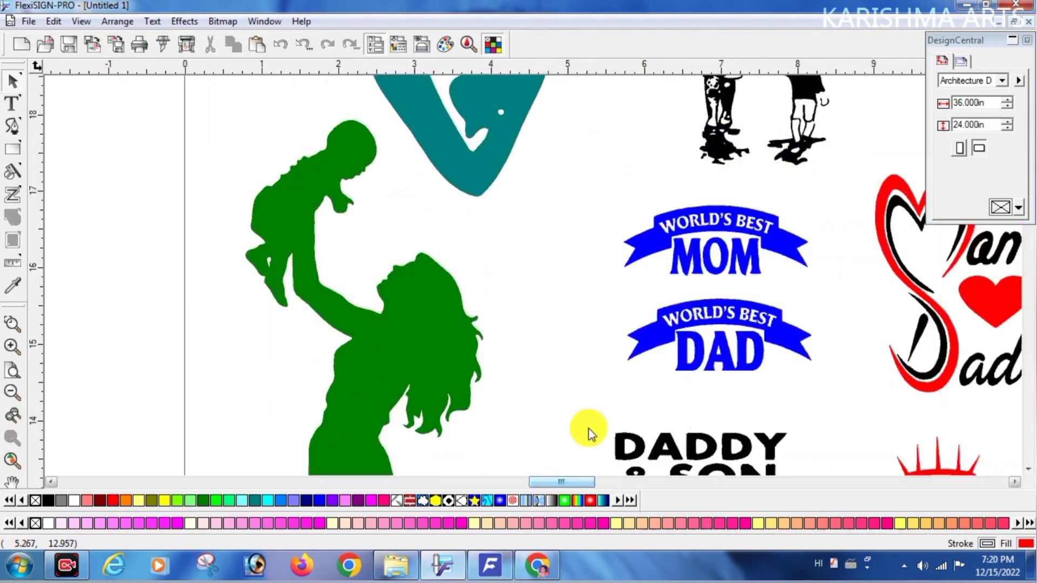
click(687, 355)
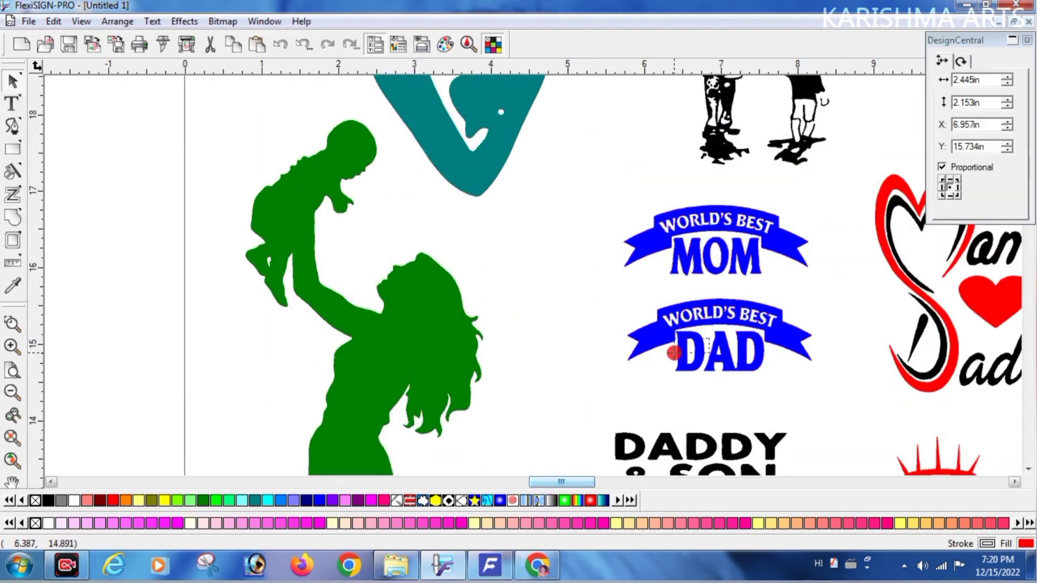
drag(686, 337, 670, 342)
- Move the red and black Mom Dad design with the single heart to about X 10.21 in, Y 15.64 in
drag(571, 485, 579, 482)
click(614, 304)
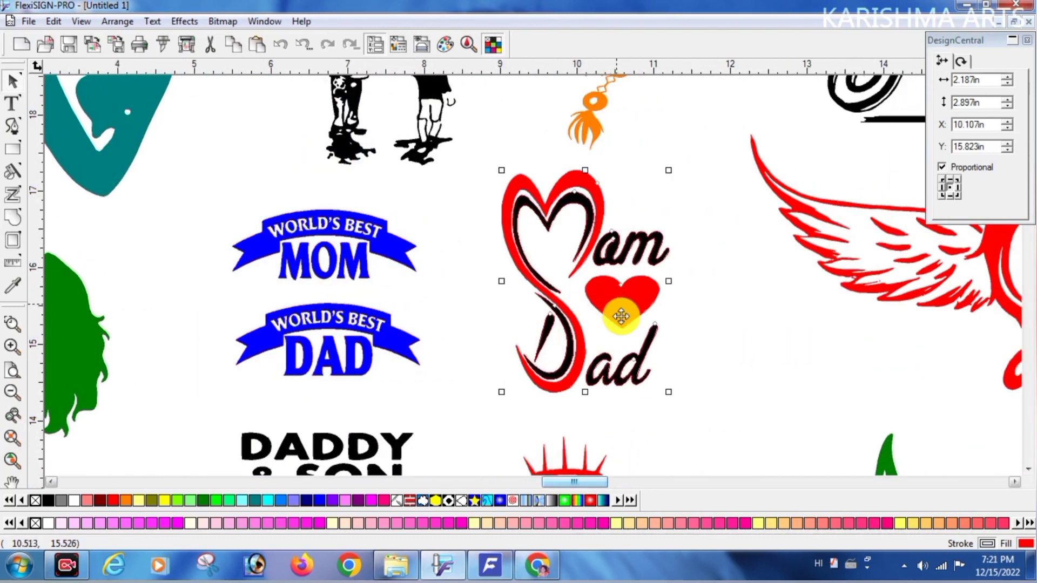
drag(620, 316, 629, 329)
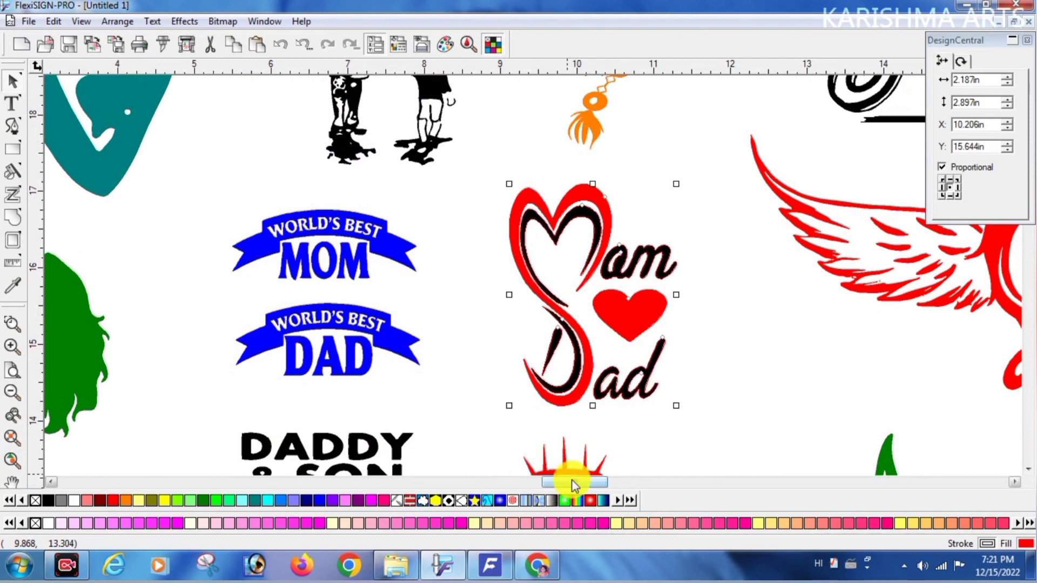
- Scale the red winged mother-and-child design down proportionally to about 6.95 × 3.82 in
drag(567, 481, 583, 481)
click(596, 351)
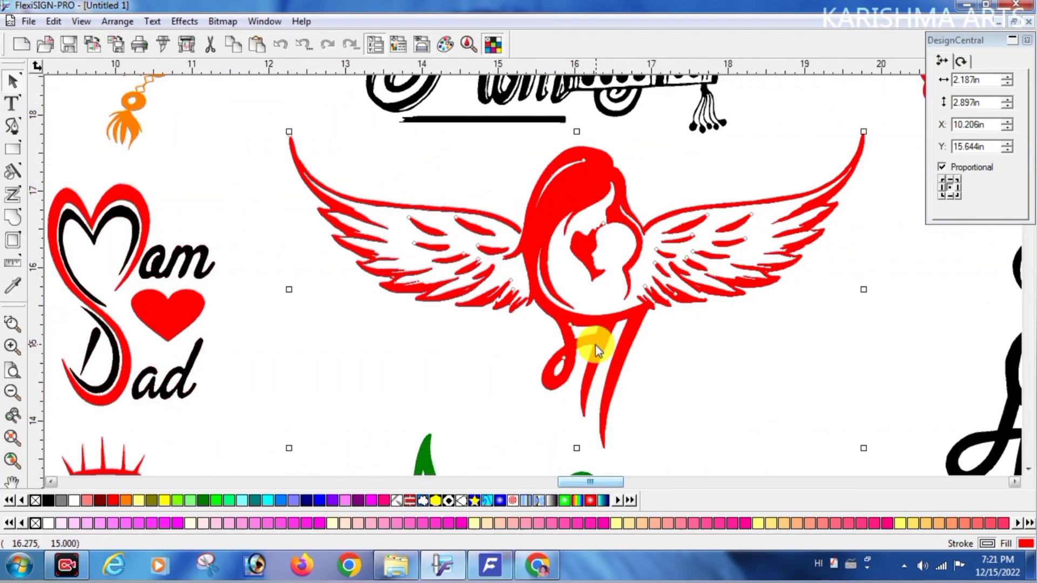
drag(290, 132, 332, 156)
- Scale the black Maa mother-and-child design to about 2.51 × 4.59 in and move it up to about X 22.33 in, Y 14.81 in
drag(610, 479, 599, 443)
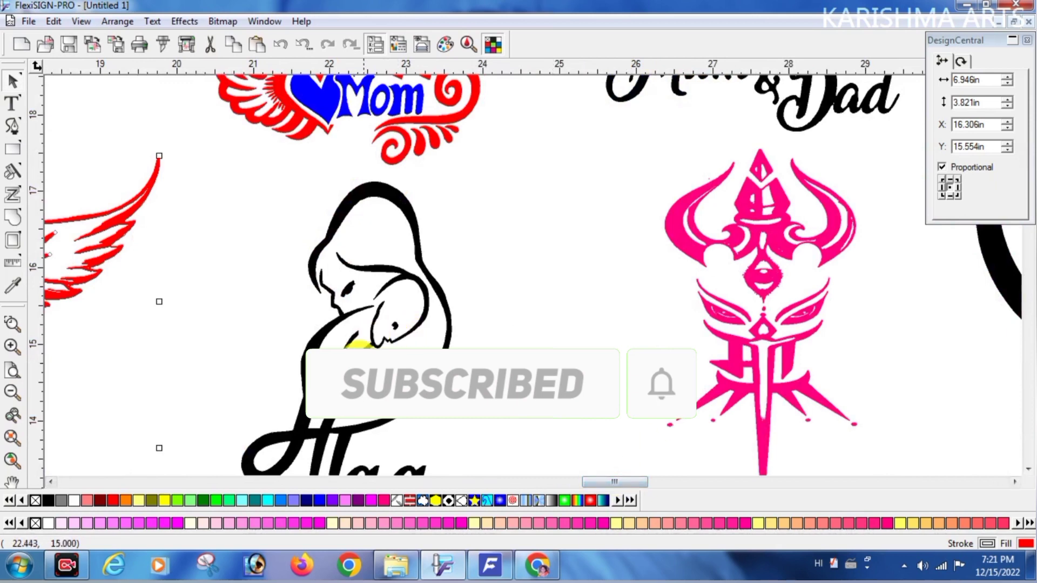
click(302, 232)
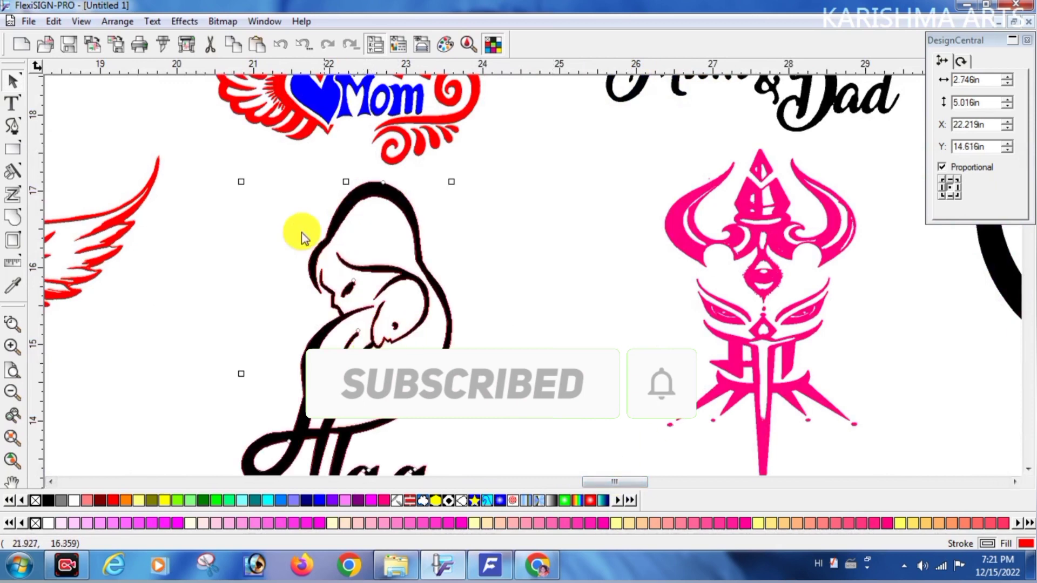
click(241, 184)
click(343, 222)
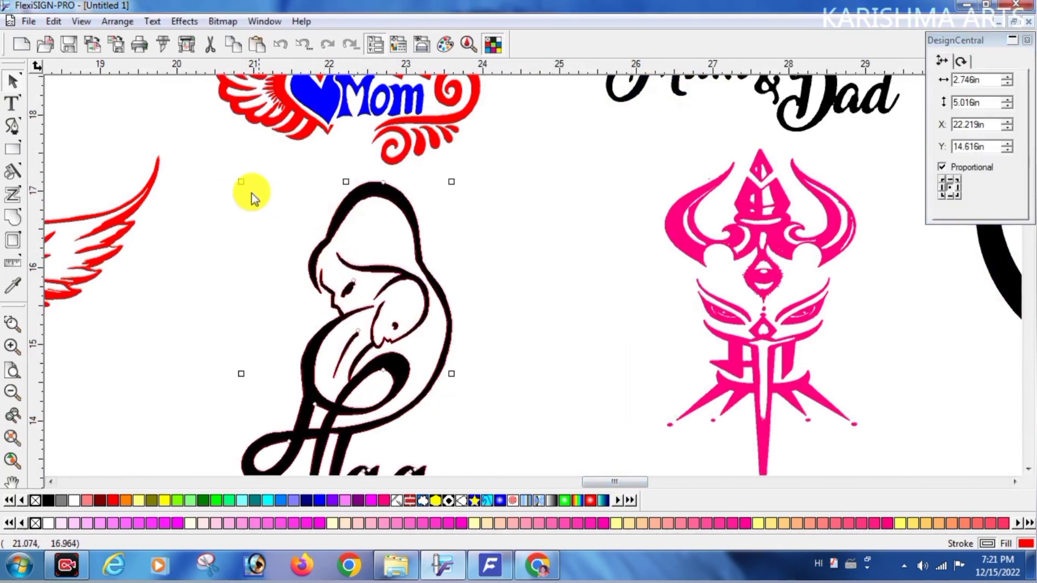
drag(244, 184, 260, 214)
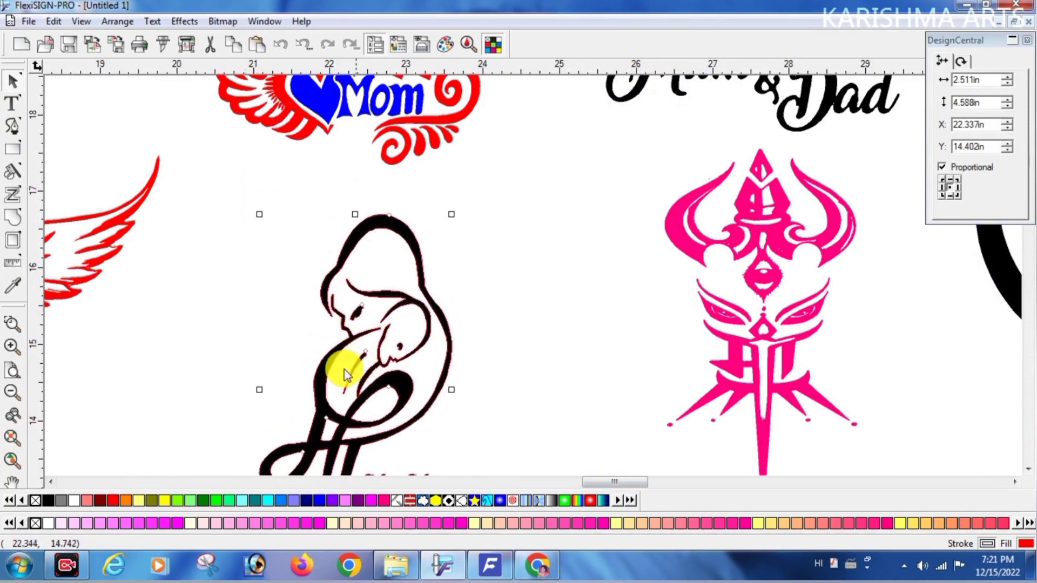
drag(327, 363, 324, 331)
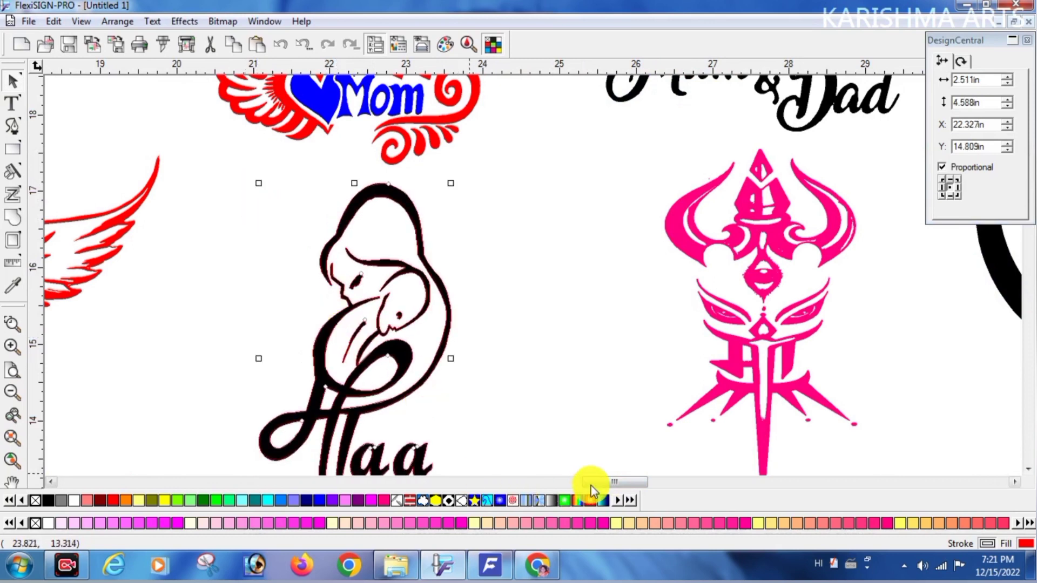
- Move the pink trident-shaped Maa design slightly down to about X 27.68 in, Y 15.07 in
drag(604, 483, 609, 484)
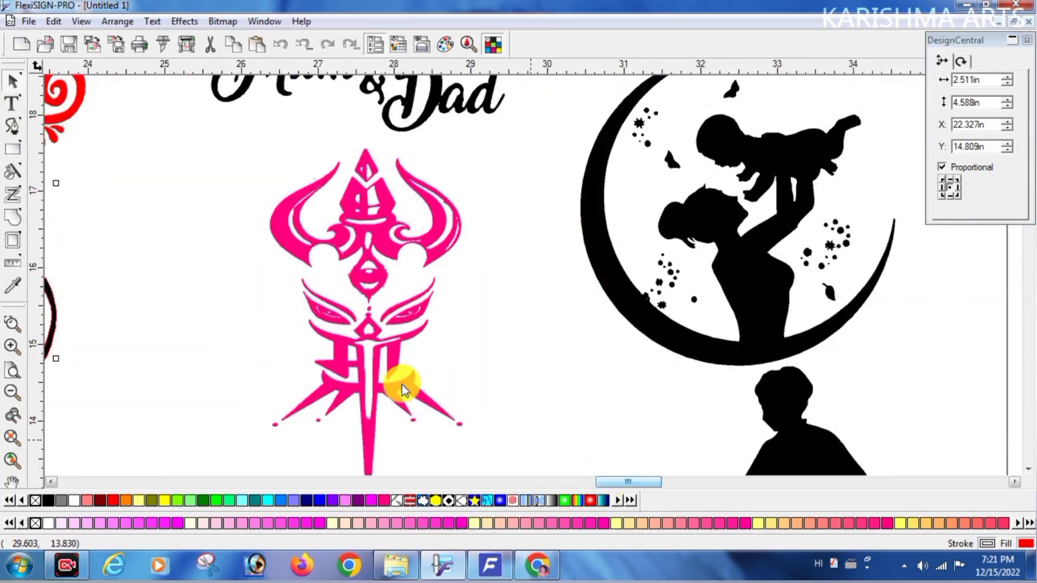
click(363, 356)
drag(389, 379, 391, 391)
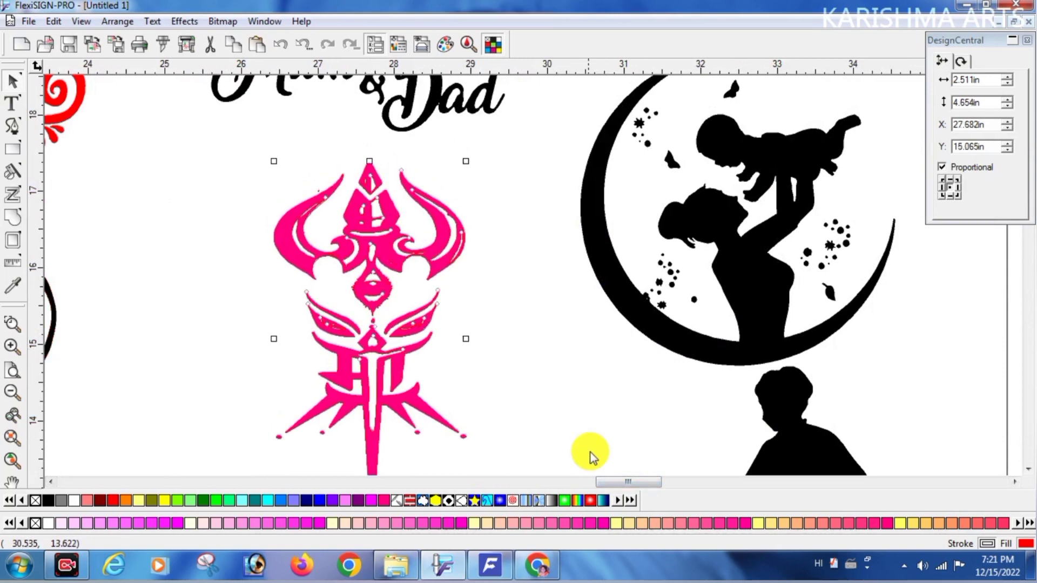
- Scale the black silhouette of the woman and girl holding hands to about 4.03 × 4.81 in and place it at about X 33.24 in, Y 11.96 in
drag(609, 486, 616, 482)
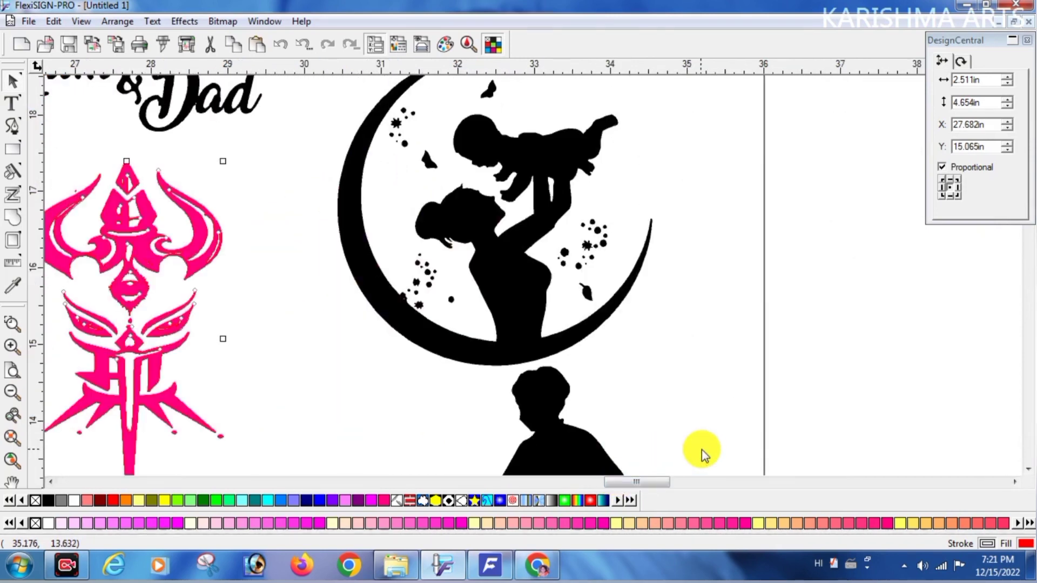
scroll(694, 454, down, 3)
click(626, 361)
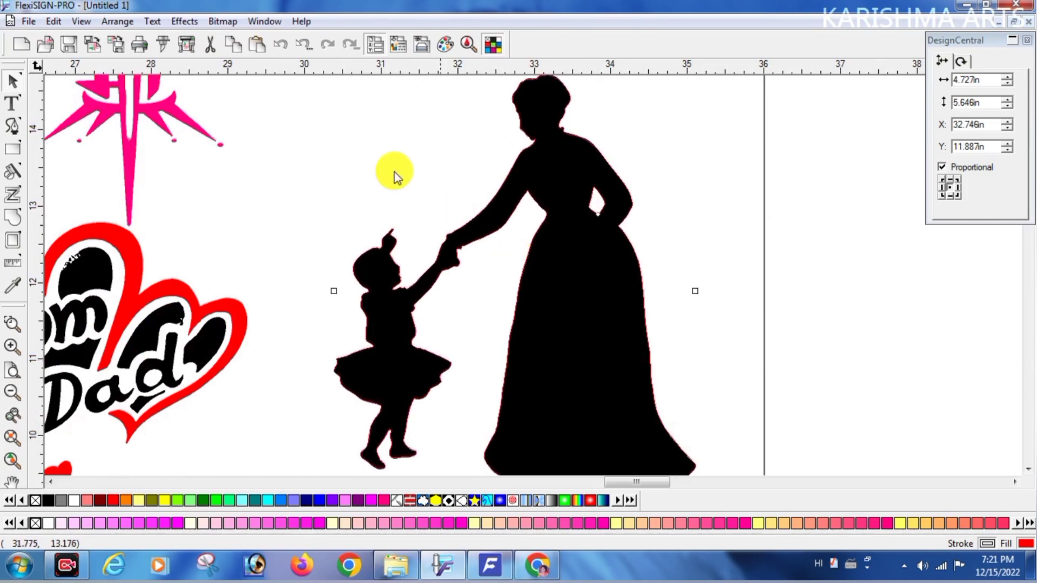
drag(382, 281, 391, 302)
drag(352, 176, 351, 173)
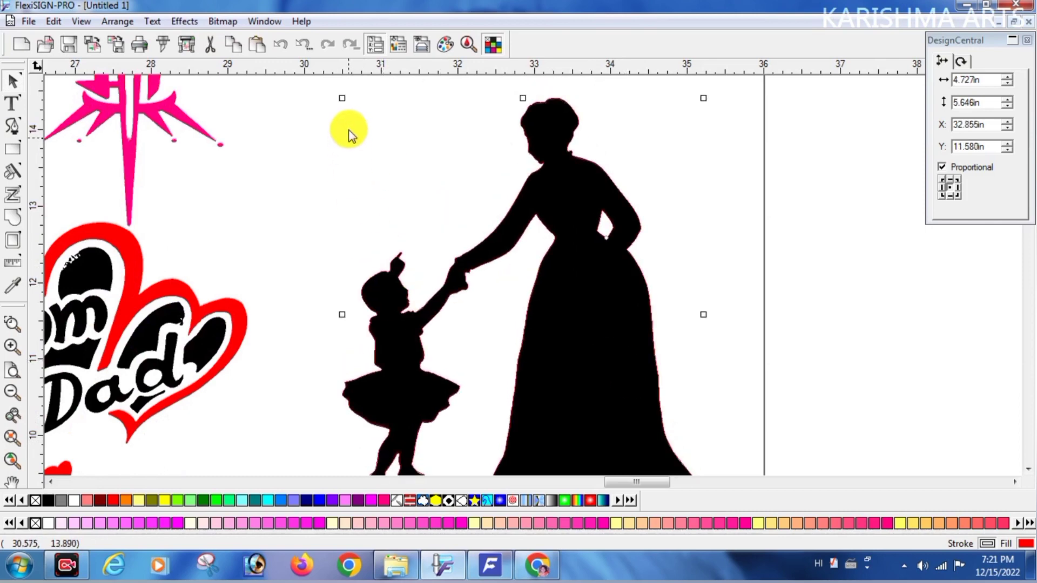
drag(340, 100, 396, 162)
mouse_move(595, 316)
mouse_down()
mouse_move(609, 266)
mouse_move(613, 305)
mouse_up()
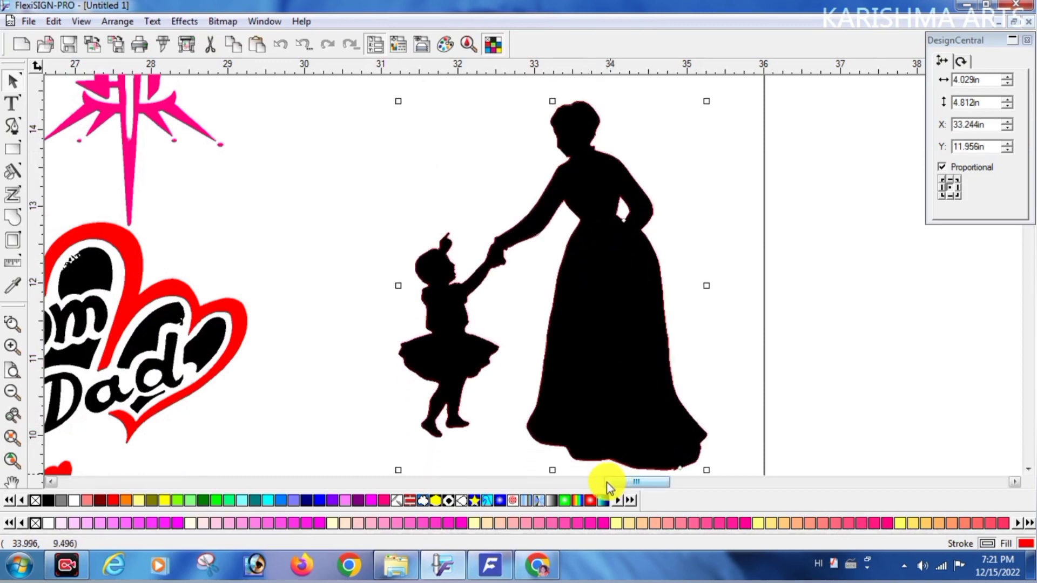
- Move the Mom Dad design with the red double-heart outline left and up to about X 26.85 in, Y 10.97 in
drag(614, 482, 598, 484)
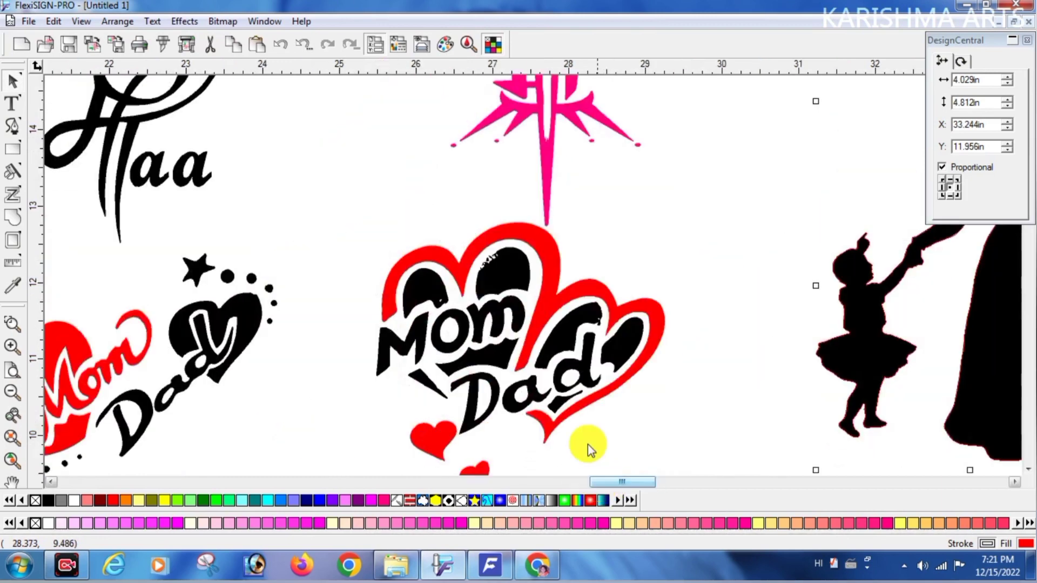
click(564, 358)
drag(646, 381, 646, 381)
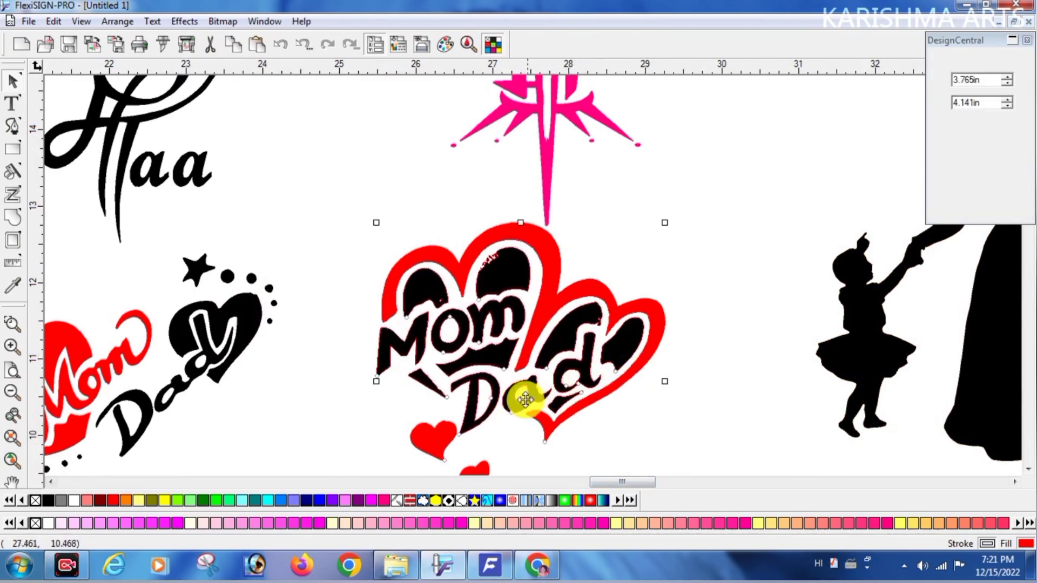
drag(523, 394, 454, 371)
- Move the red and black Mom Dad hearts design with the stars to about X 22.24 in, Y 11.08 in
drag(596, 481, 587, 481)
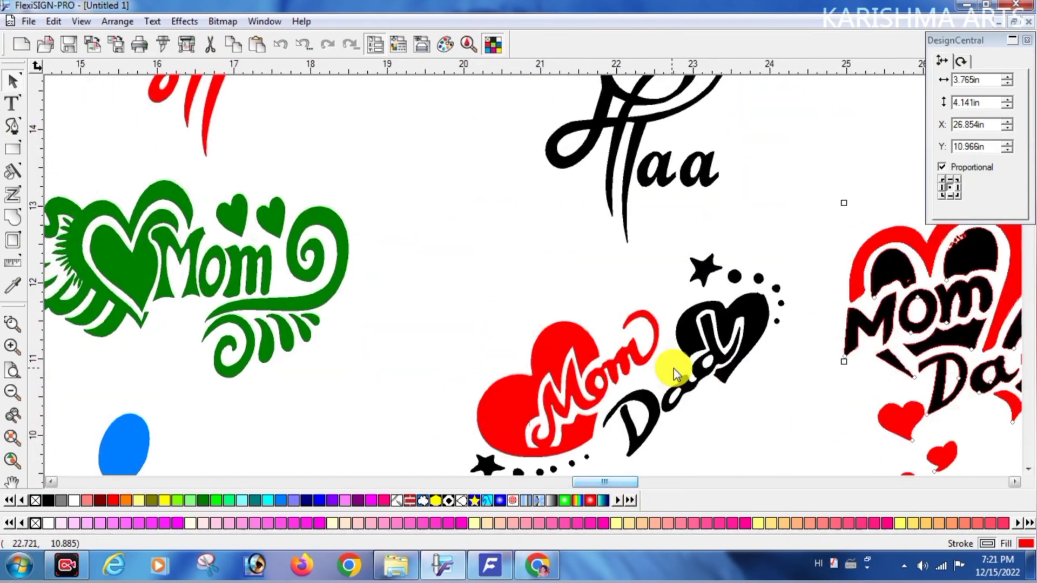
click(673, 368)
drag(717, 353, 730, 339)
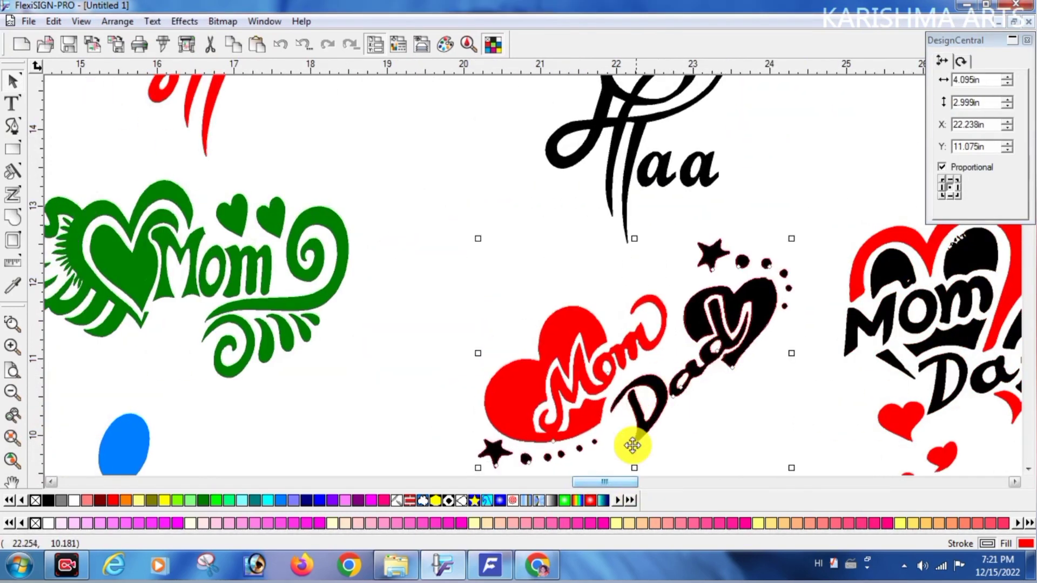
- Move the green winged-heart Mom design right and down to about X 16.44 in, Y 12.04 in
drag(597, 480, 586, 481)
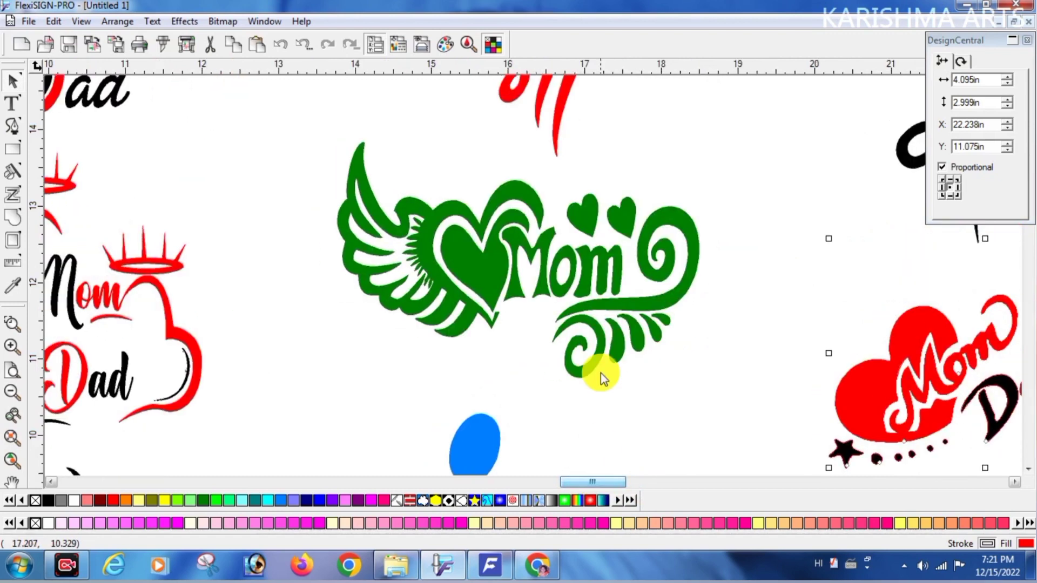
click(594, 346)
drag(606, 349, 630, 368)
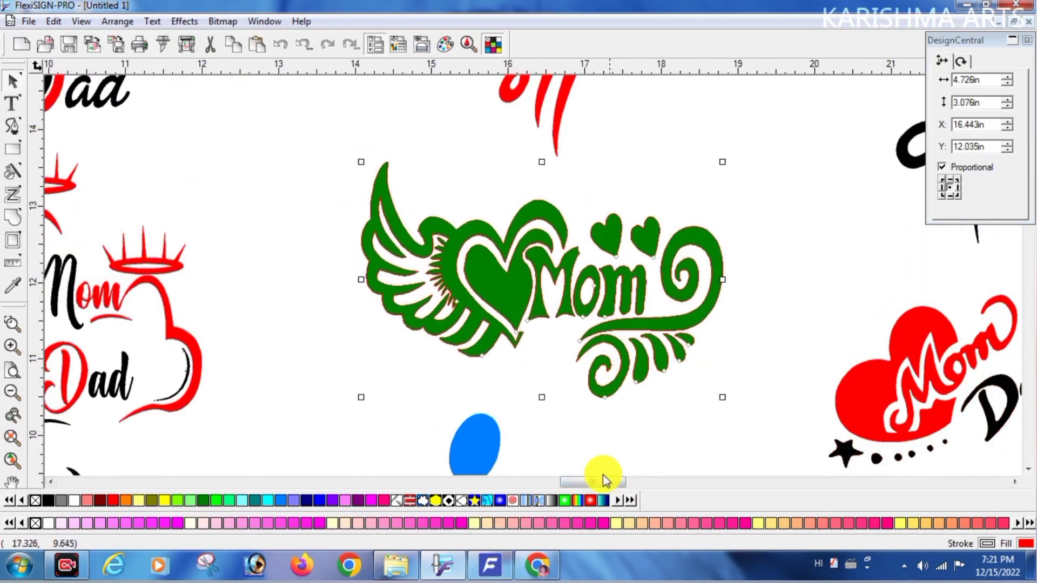
- Move the Mom Dad design with the two red crowns right and down to about X 10.81 in, Y 11.76 in
drag(590, 481, 582, 480)
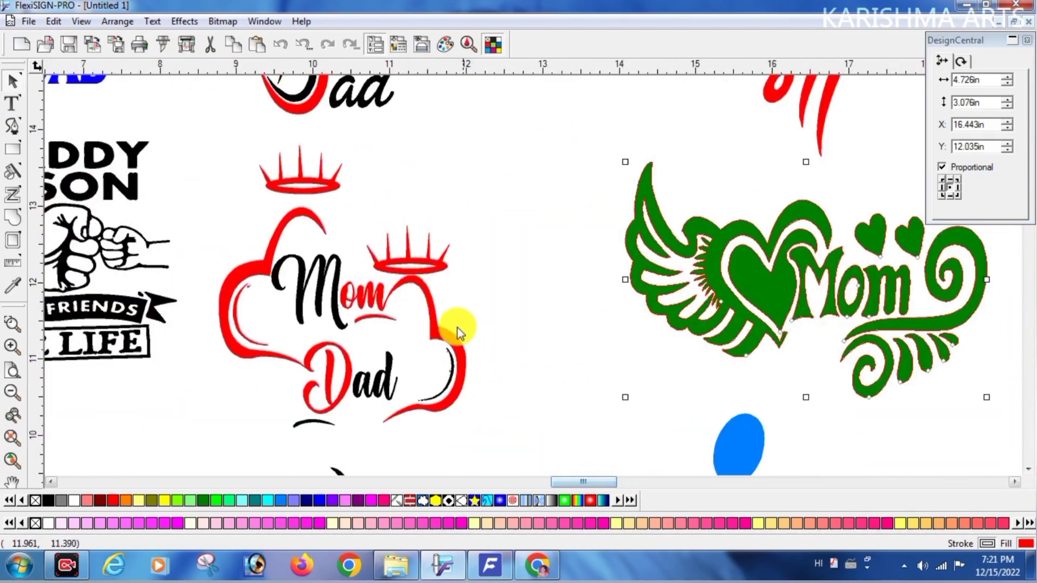
click(444, 338)
drag(444, 338, 477, 353)
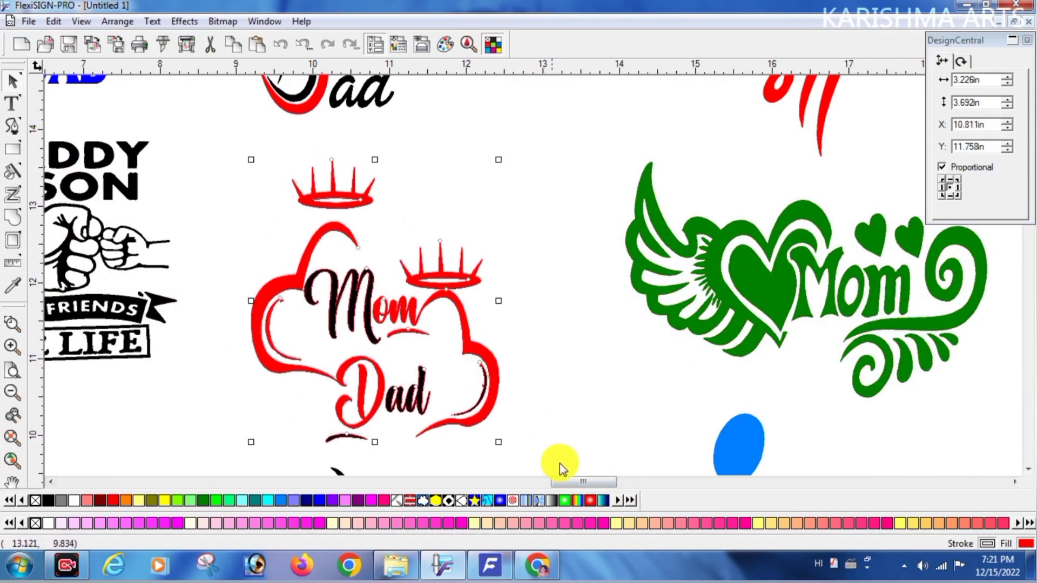
- Move the Daddy & Son fist-bump design to about X 6.99 in, Y 12.18 in and recolor it blue
drag(577, 482, 562, 481)
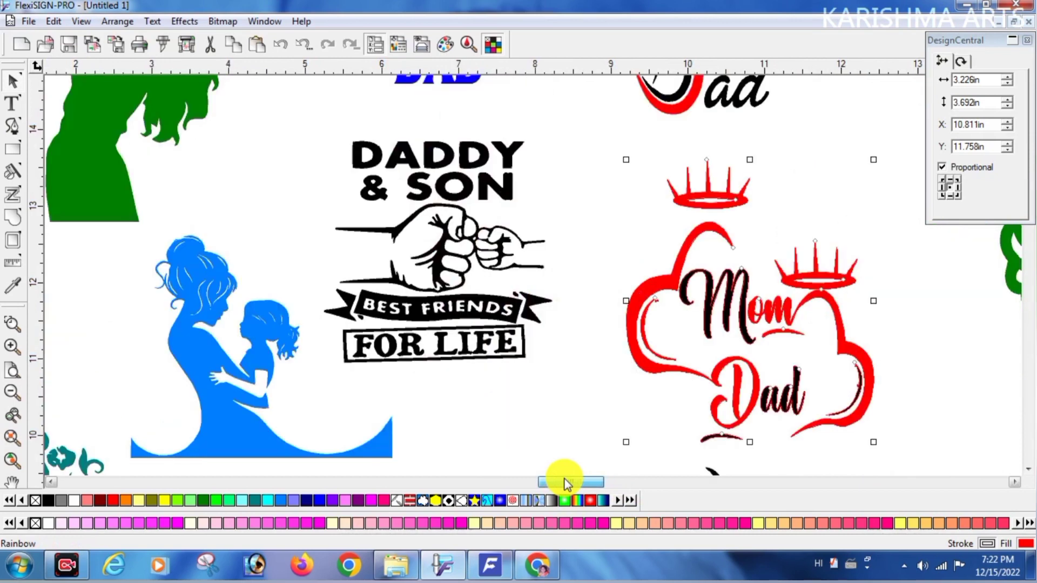
click(507, 313)
drag(507, 313, 526, 331)
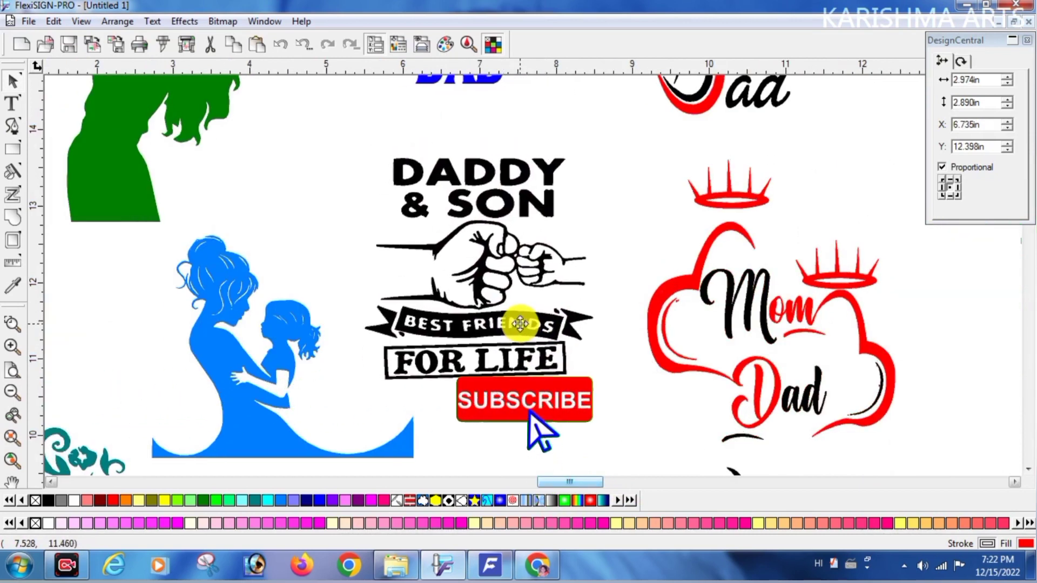
click(319, 500)
- Move the light blue mother-and-daughter silhouette right and down to about X 4.60 in, Y 10.93 in
scroll(497, 430, down, 3)
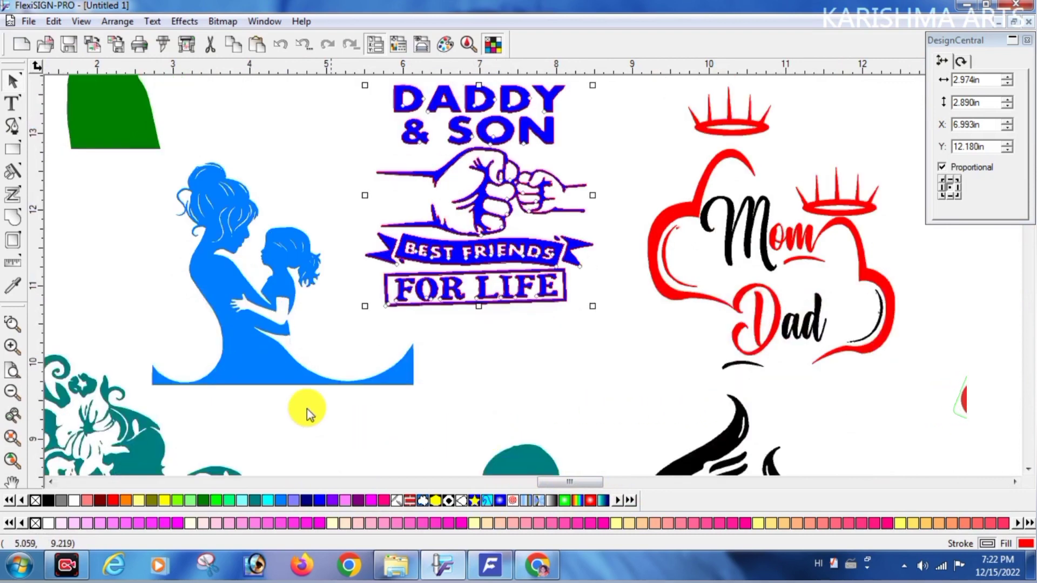
click(273, 365)
drag(272, 380, 284, 398)
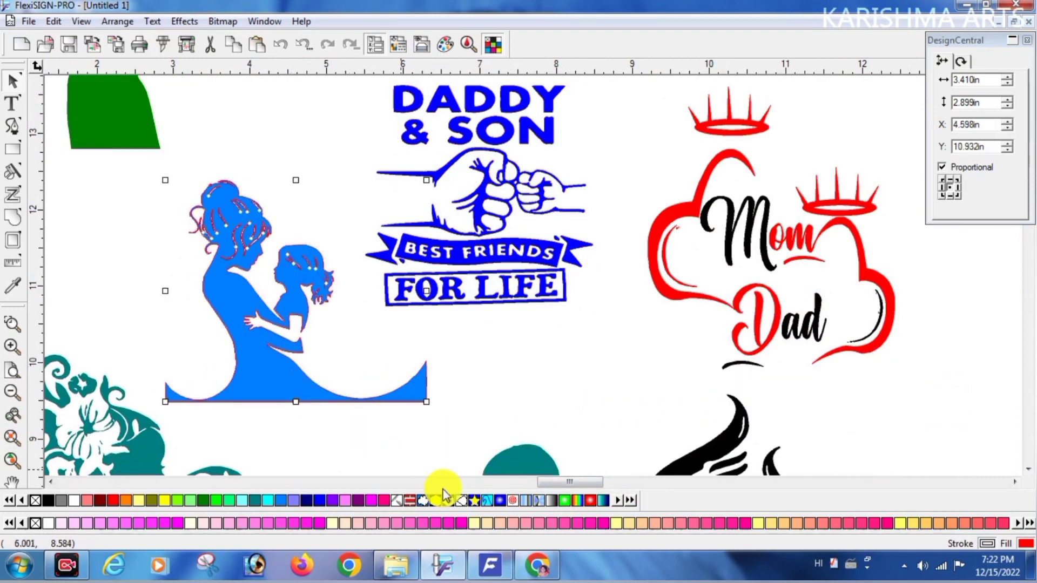
- Move the teal floral mother-and-baby design to about X 1.98 in, Y 7.73 in and recolor it olive
click(533, 482)
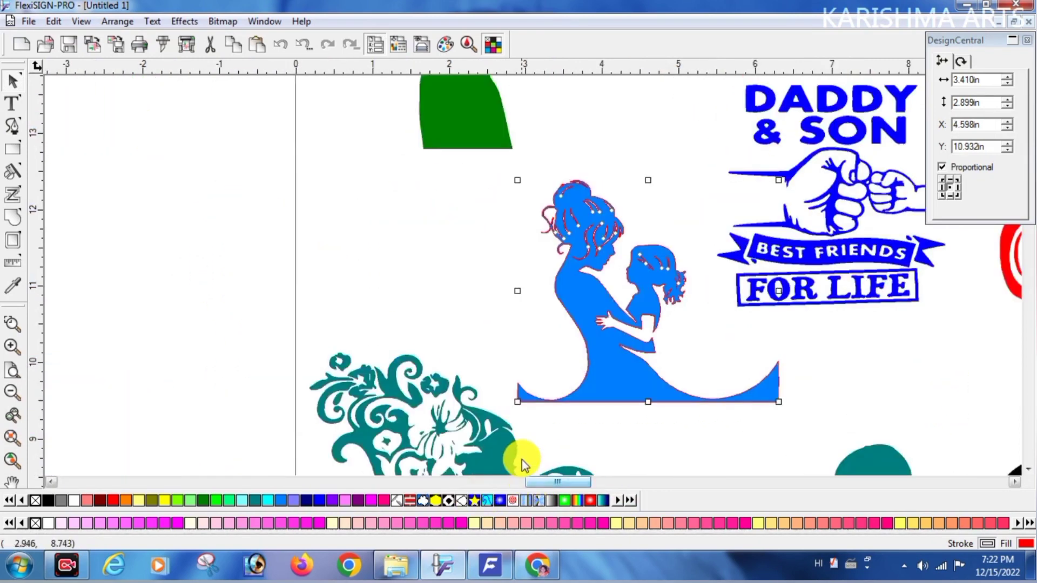
scroll(518, 458, down, 9)
click(479, 352)
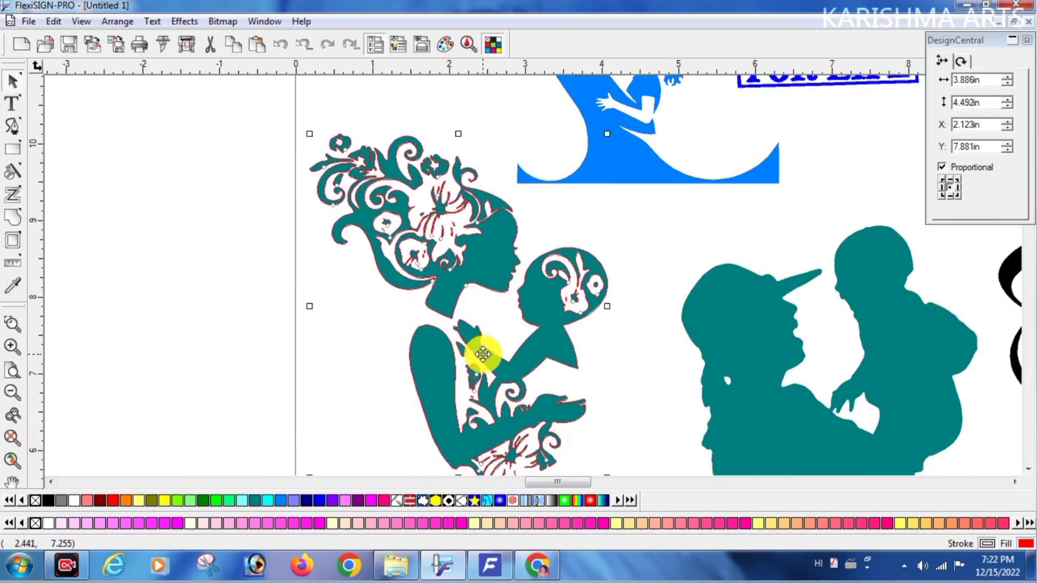
drag(479, 352, 463, 374)
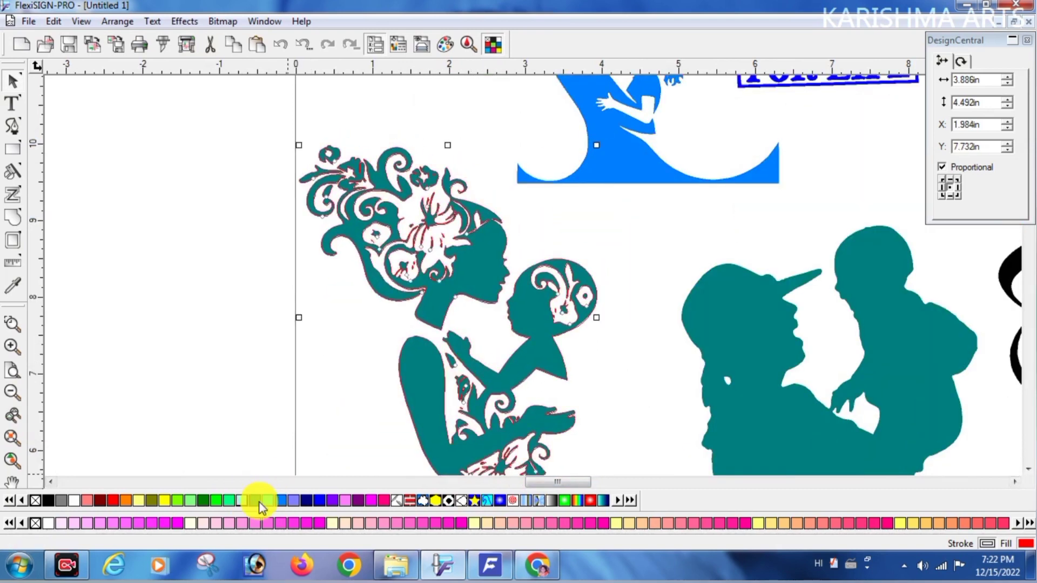
click(260, 502)
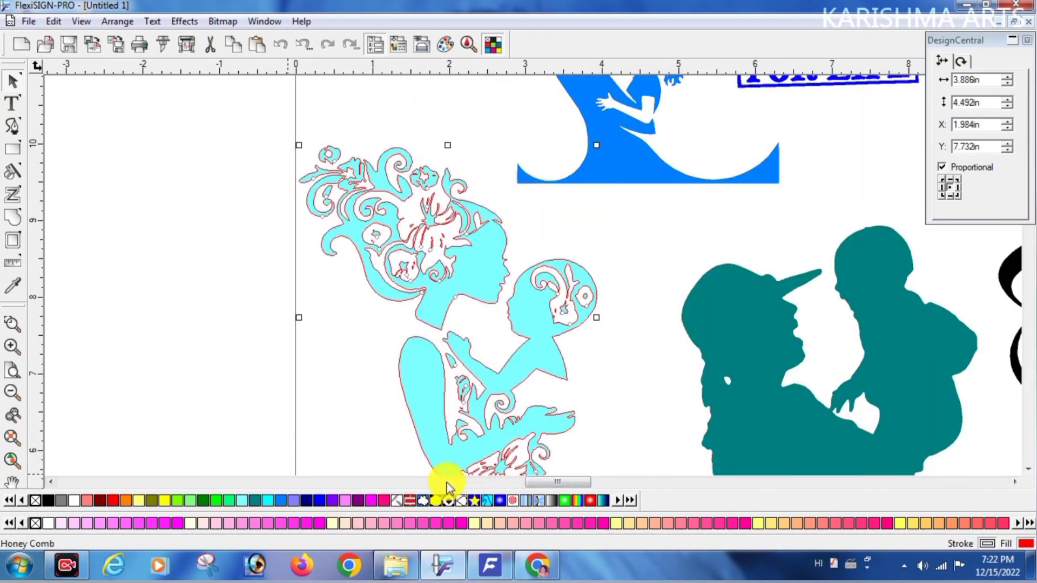
click(152, 501)
- Move the teal silhouette of the parent in a cap holding a baby to about X 6.74 in, Y 7.01 in and recolor it red
drag(537, 485, 553, 484)
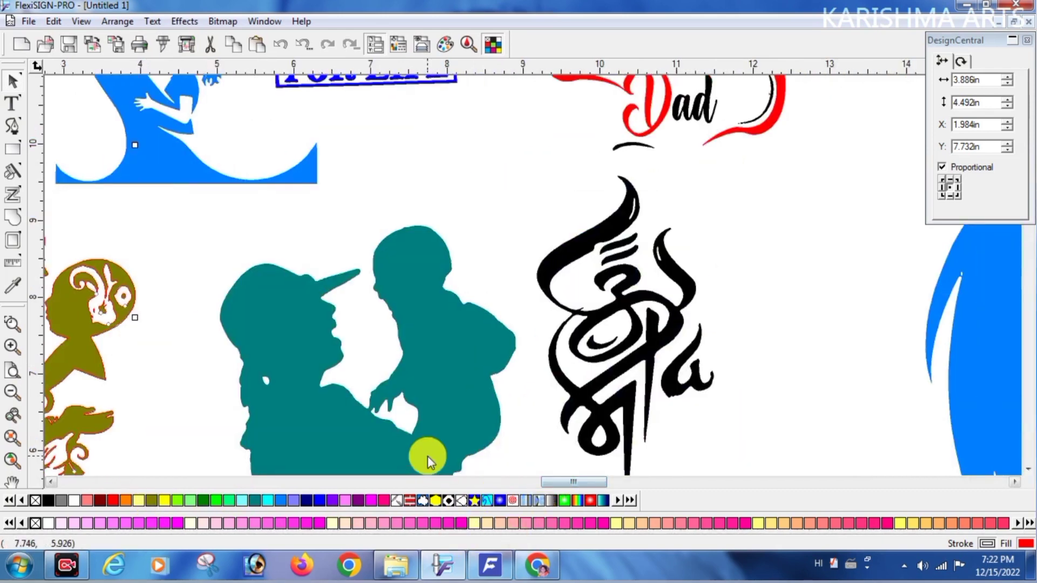
scroll(424, 432, down, 3)
drag(398, 329, 382, 342)
click(113, 501)
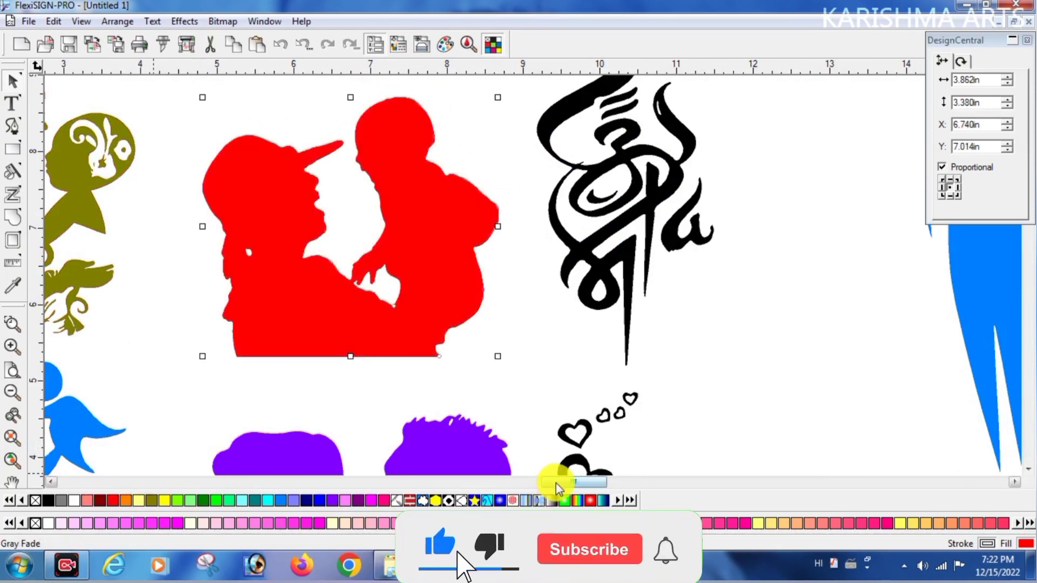
- Move the black Hindi Maa calligraphy right to about X 10.55 in, Y 7.39 in and recolor it light blue
drag(556, 483, 564, 484)
scroll(527, 417, up, 5)
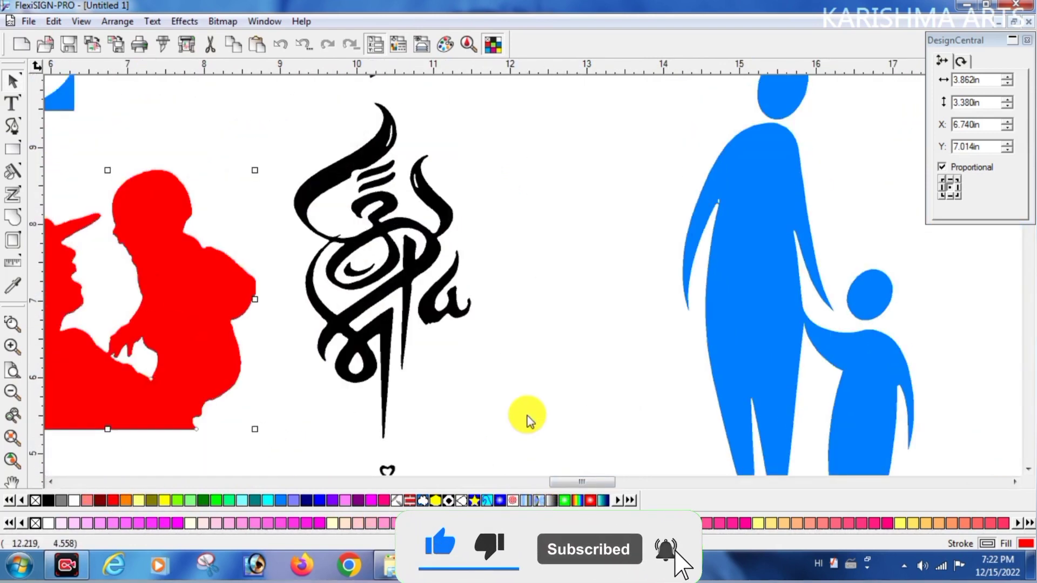
click(436, 373)
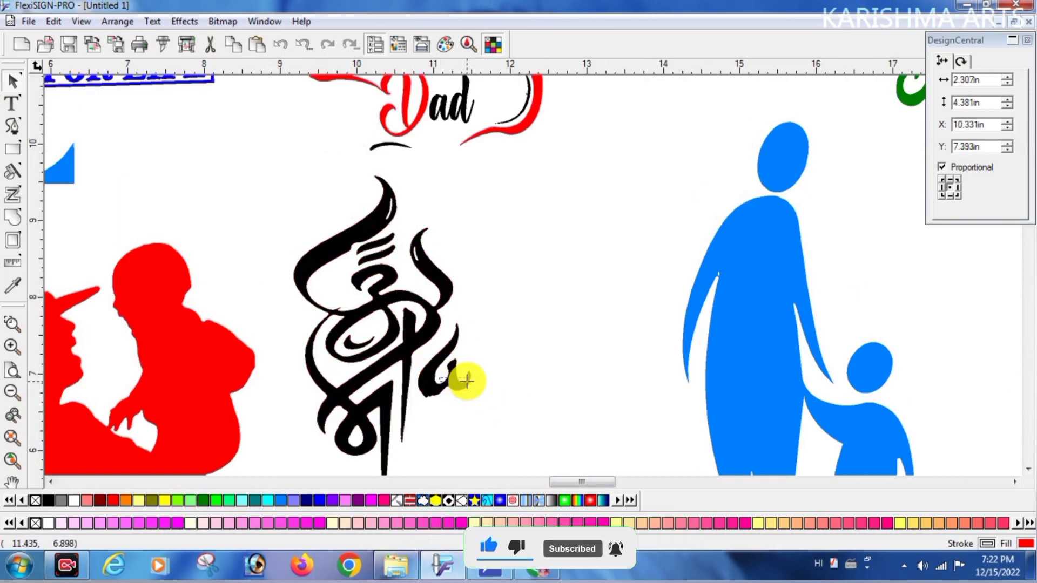
drag(410, 352, 427, 352)
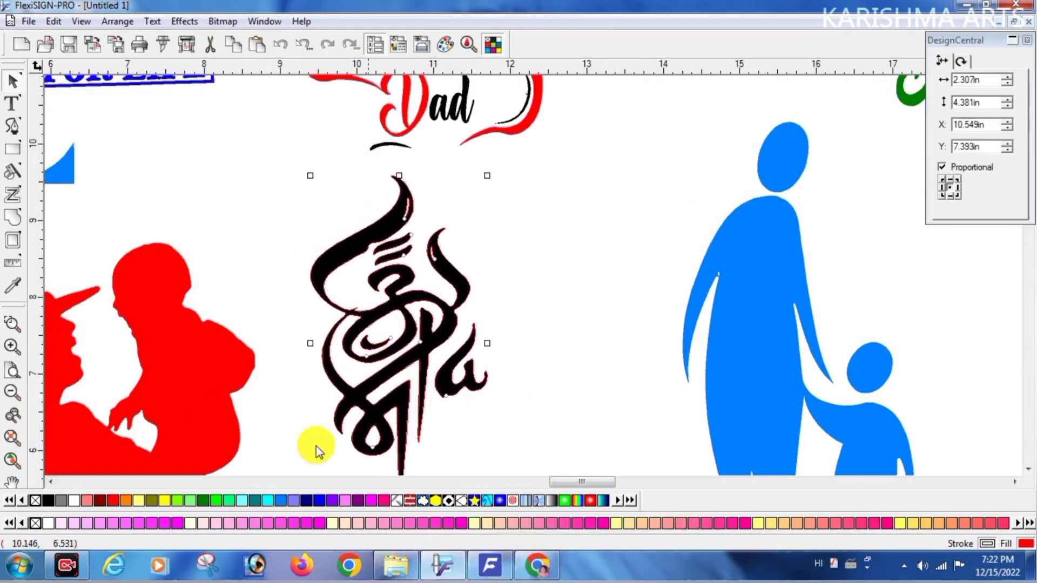
click(281, 500)
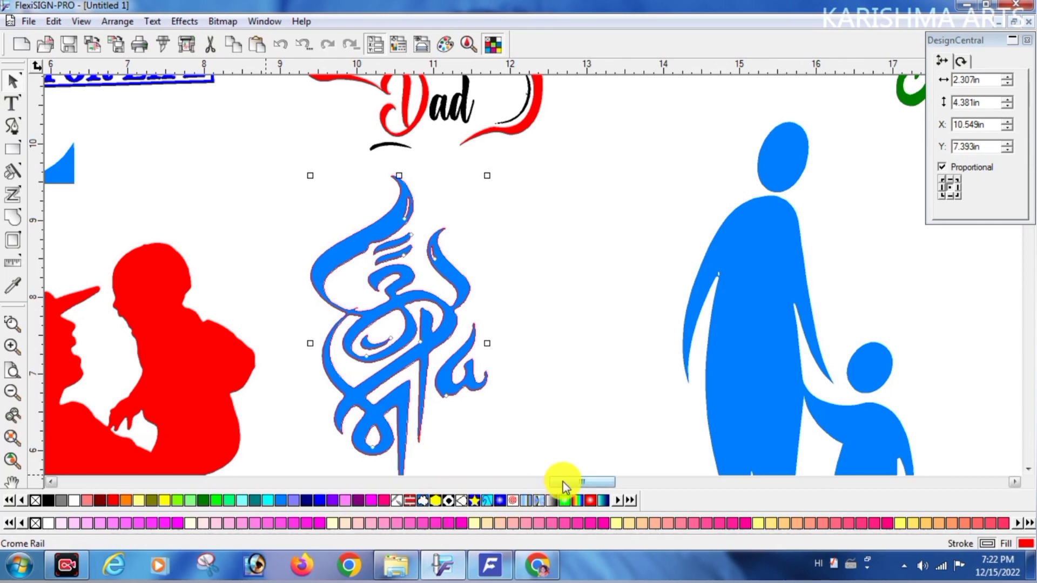
- Shrink the blue parent-and-child figure proportionally to about 2.60 × 5.58 in and move it to about X 15.96 in, Y 8.04 in
drag(563, 482, 595, 481)
click(271, 307)
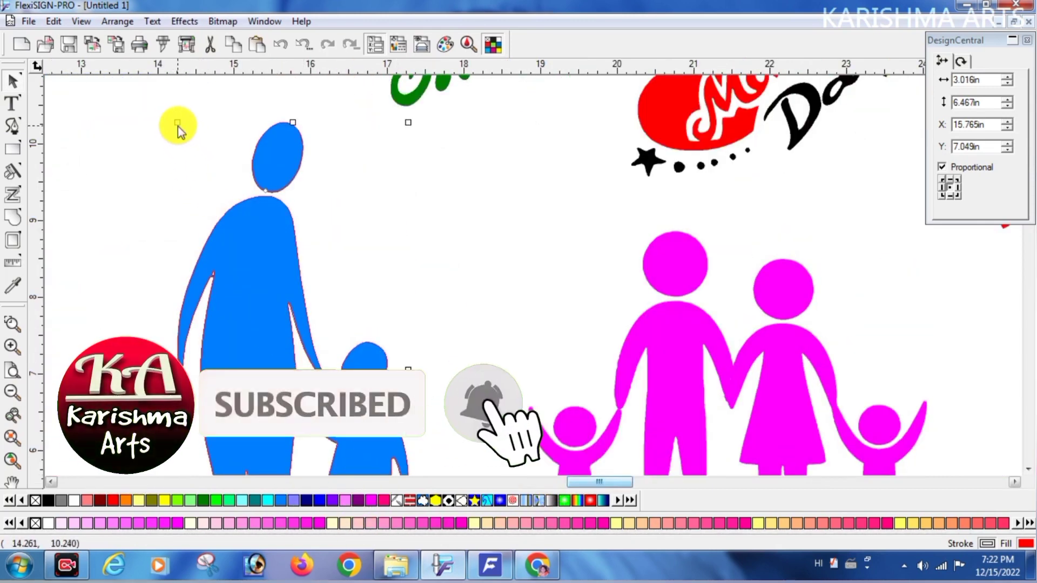
drag(178, 124, 209, 190)
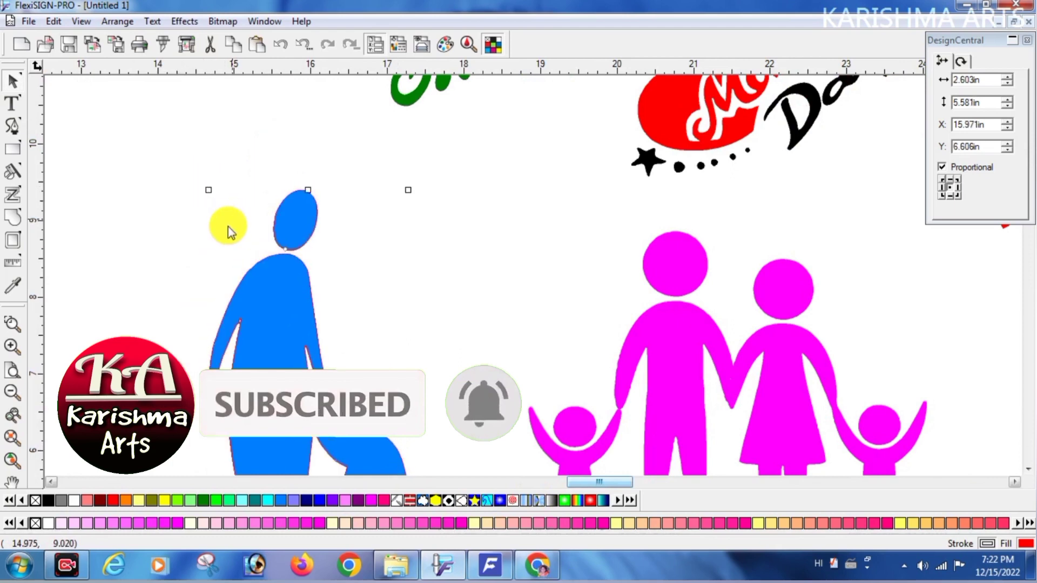
drag(260, 237, 259, 203)
click(267, 197)
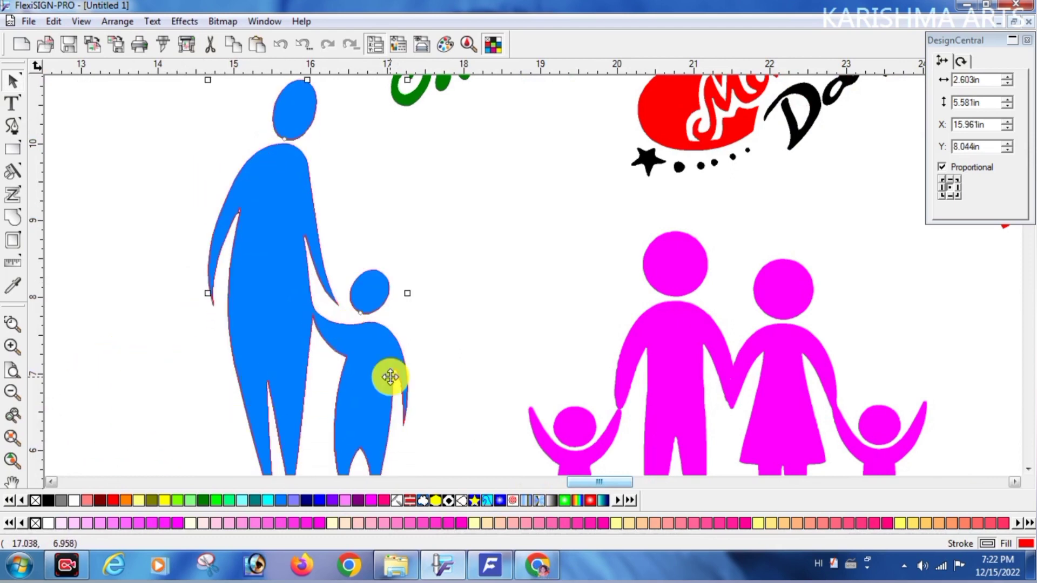
- Move the magenta family of four to about X 21.77 in, Y 7.22 in and recolor it violet
scroll(388, 375, down, 2)
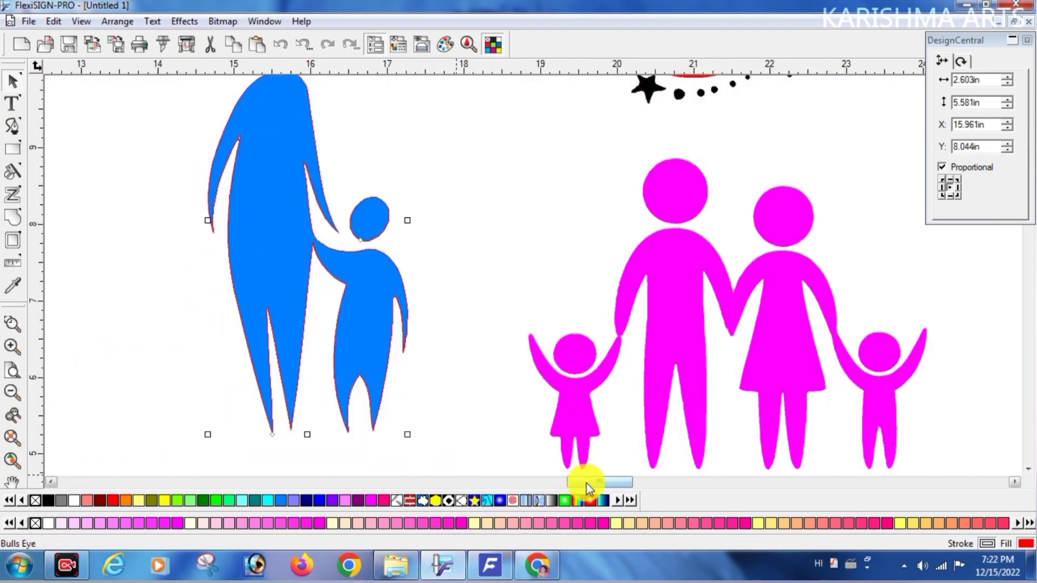
scroll(589, 483, right, 8)
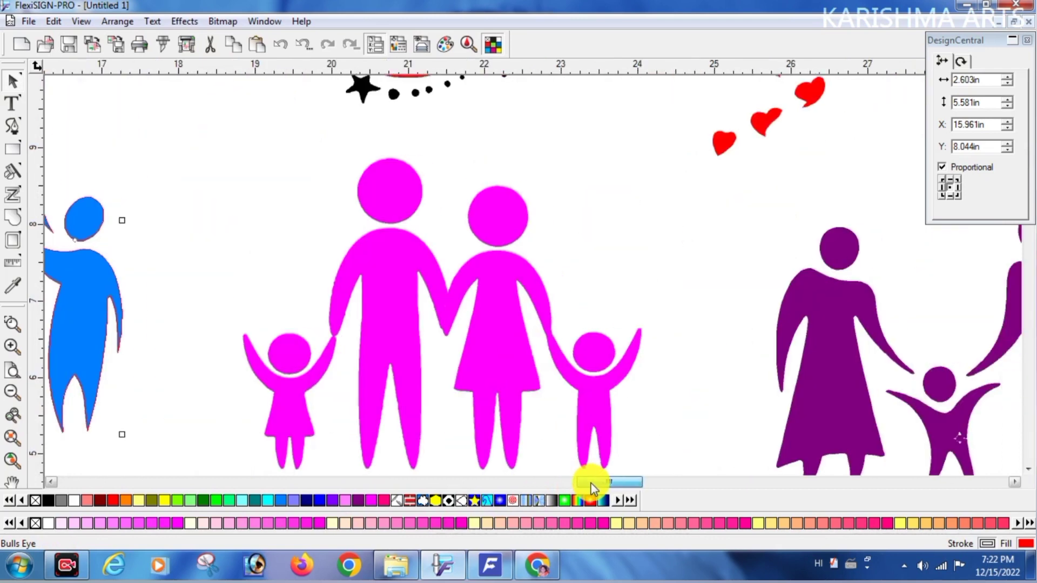
scroll(593, 483, right, 3)
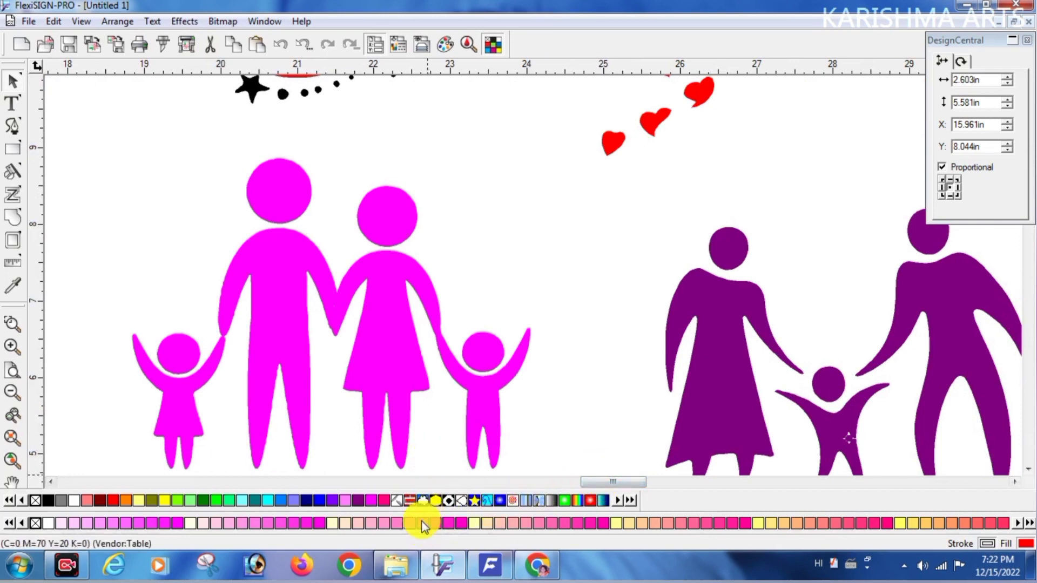
drag(392, 387, 417, 357)
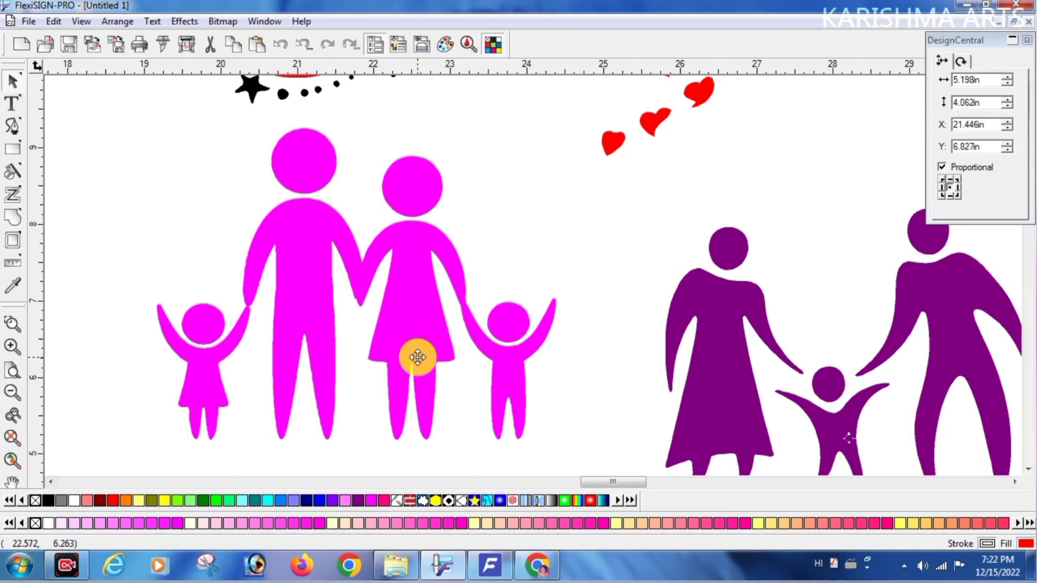
click(332, 500)
- Move the purple family of three slightly left and up to about X 28.01 in, Y 6.35 in
scroll(598, 483, right, 5)
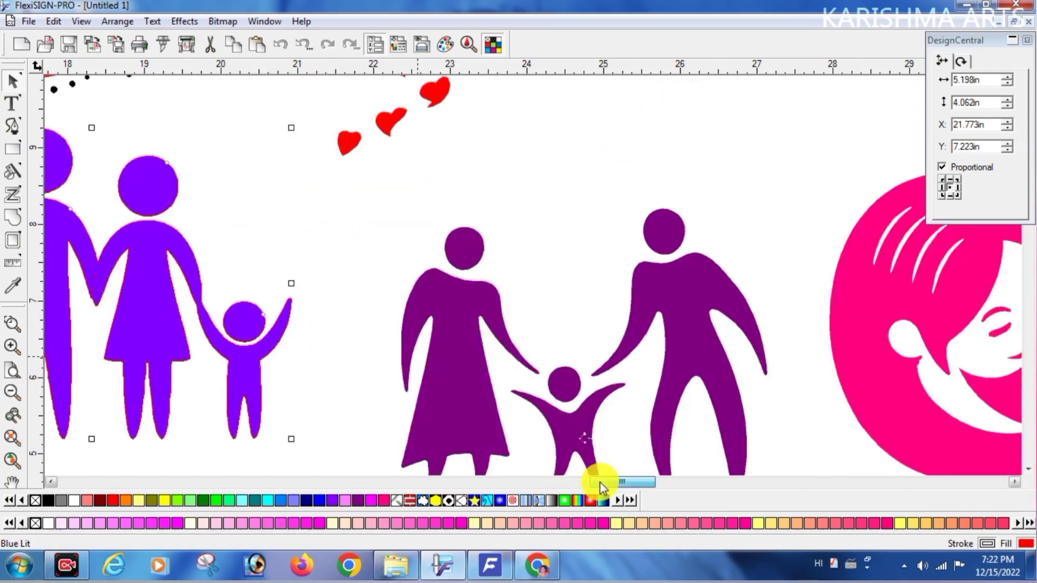
scroll(552, 440, down, 3)
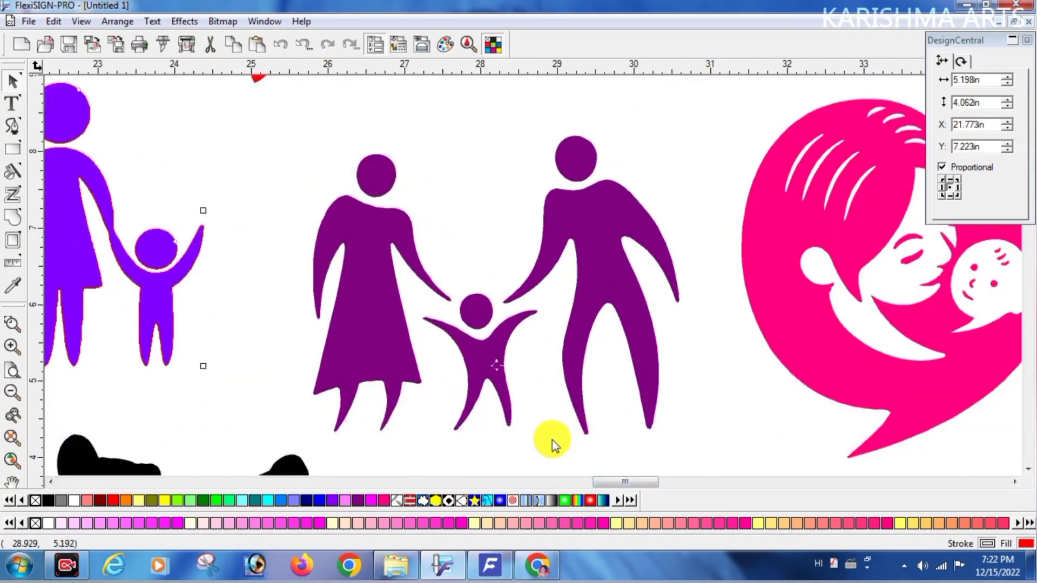
click(505, 377)
drag(493, 378, 479, 371)
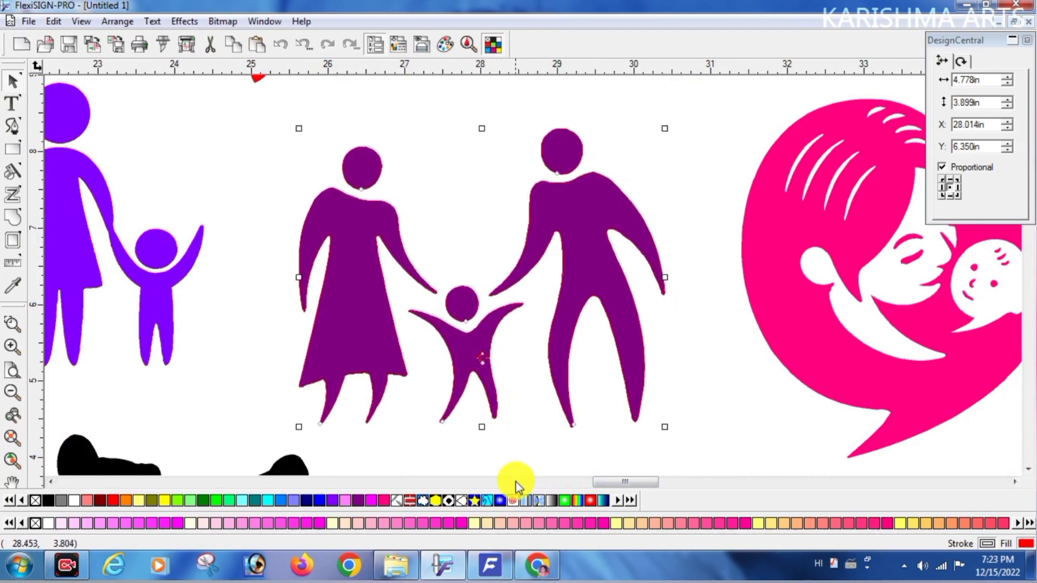
click(498, 467)
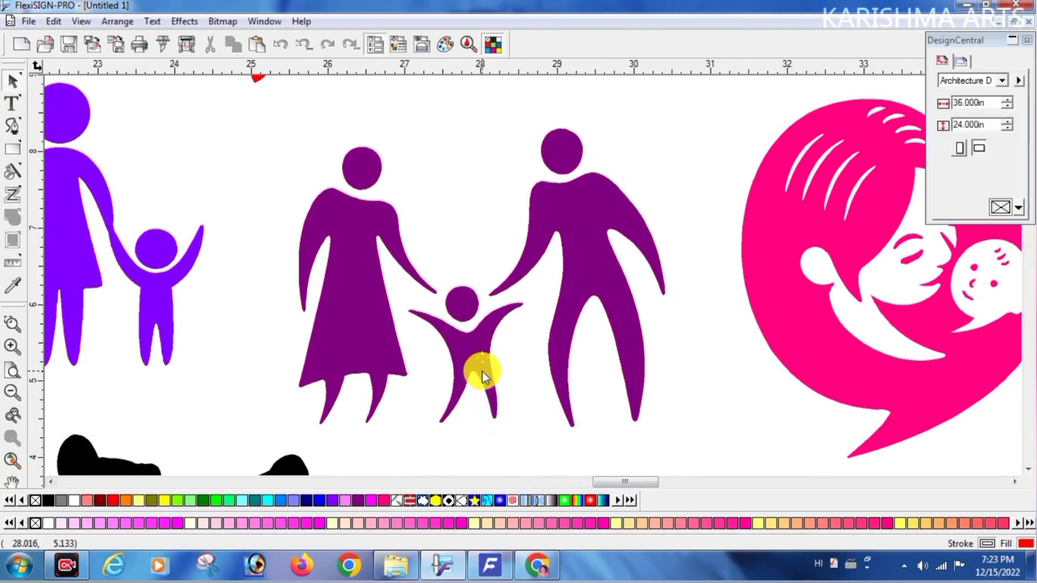
click(481, 366)
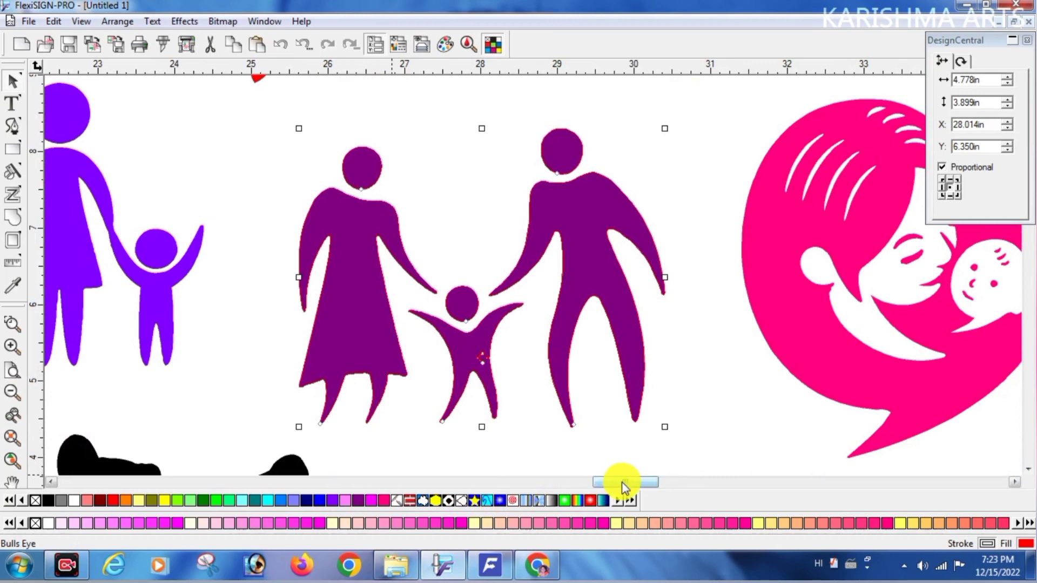
- Recolor the pink heart-shaped mother-and-baby design near the page's right edge magenta
drag(622, 485, 632, 481)
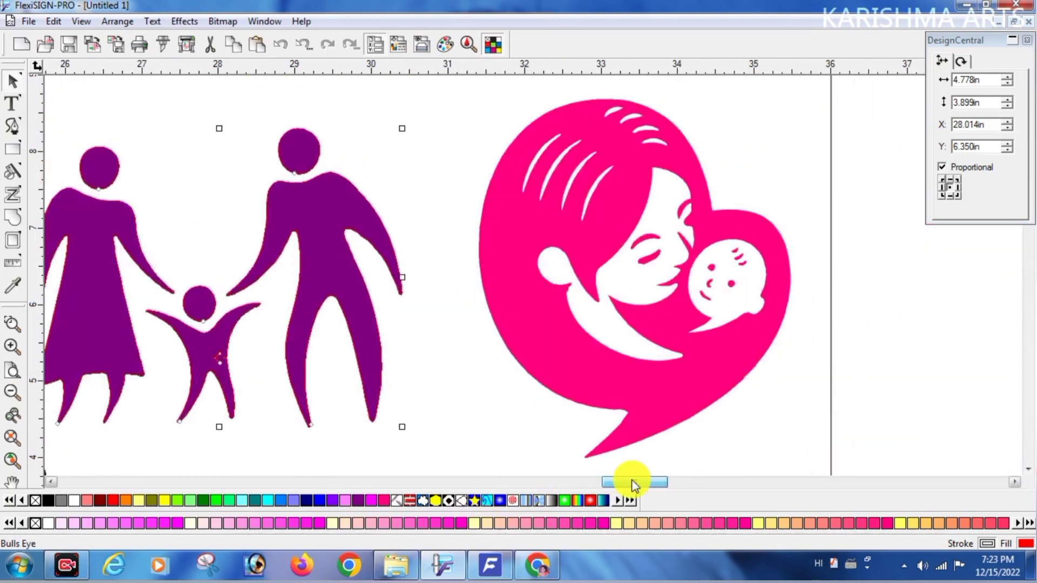
click(672, 368)
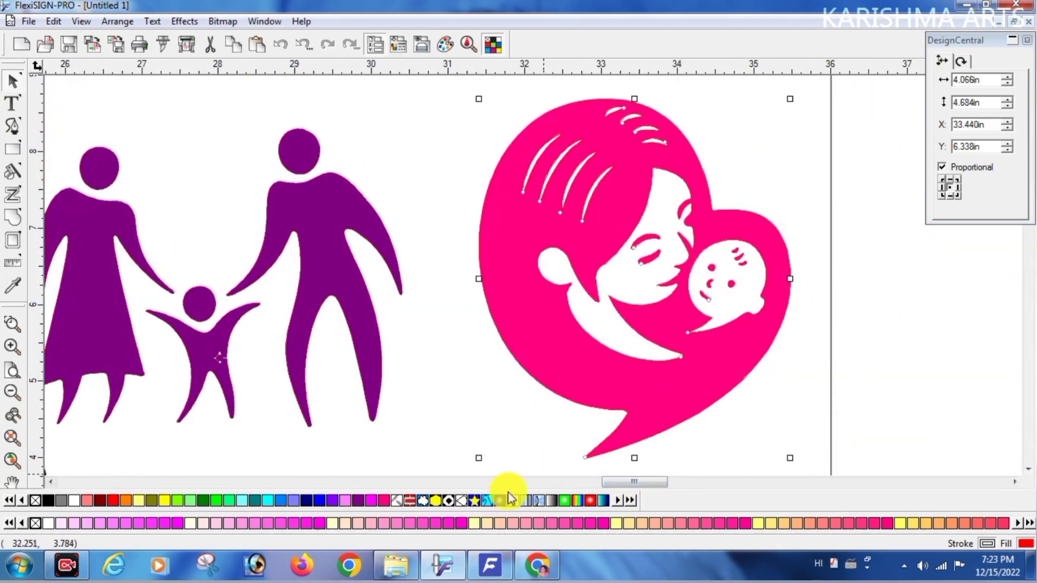
click(378, 501)
- Move the black heart tree with the kissing children slightly right and down, beside the violet kissing profiles
scroll(590, 413, down, 3)
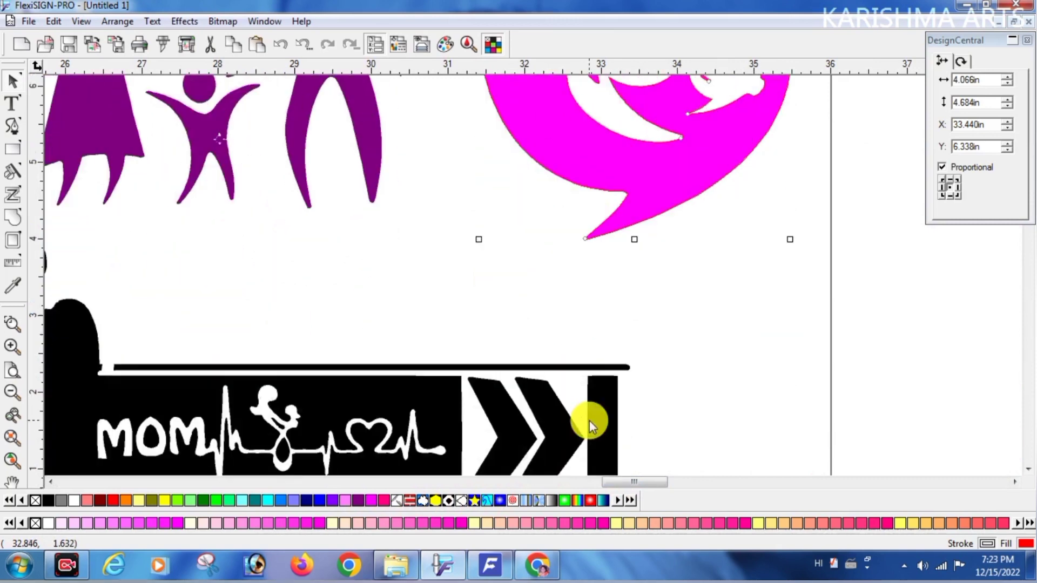
scroll(588, 420, down, 2)
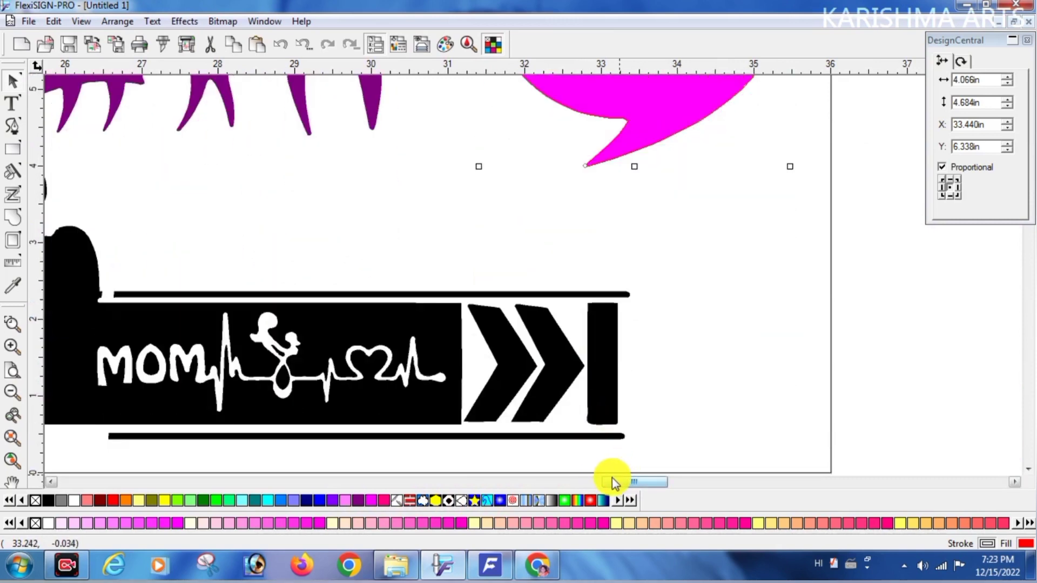
drag(612, 478, 575, 485)
click(566, 386)
click(581, 481)
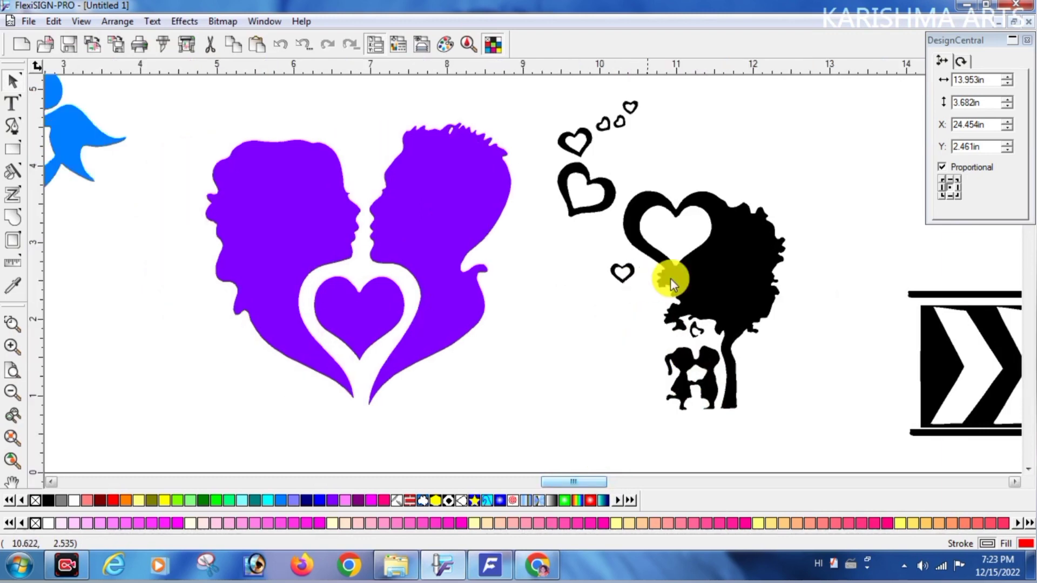
click(670, 278)
drag(736, 278, 745, 301)
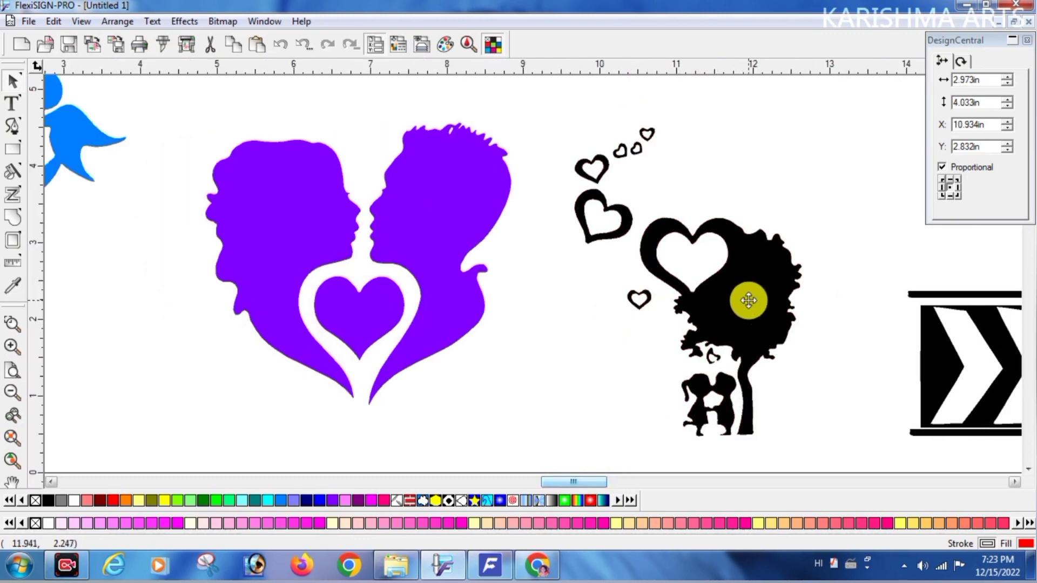
click(486, 301)
mouse_move(511, 404)
mouse_down()
mouse_move(533, 435)
mouse_move(504, 394)
mouse_move(511, 405)
mouse_up()
- Shrink the blue mother lifting her child to about 2.99 × 4.40 in and move it to about X 2.39 in, Y 3.05 in
click(541, 481)
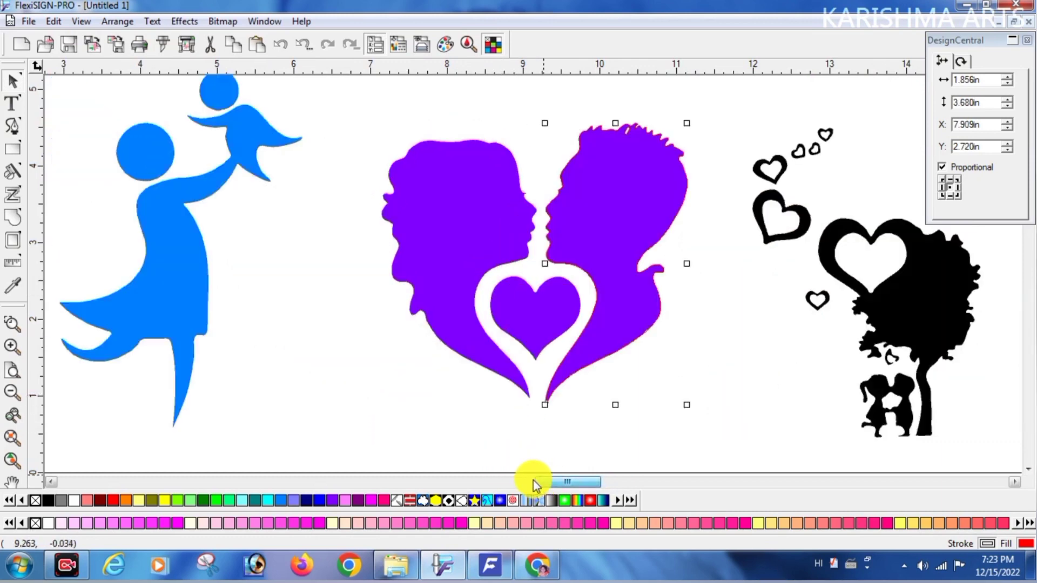
click(395, 351)
scroll(395, 351, up, 2)
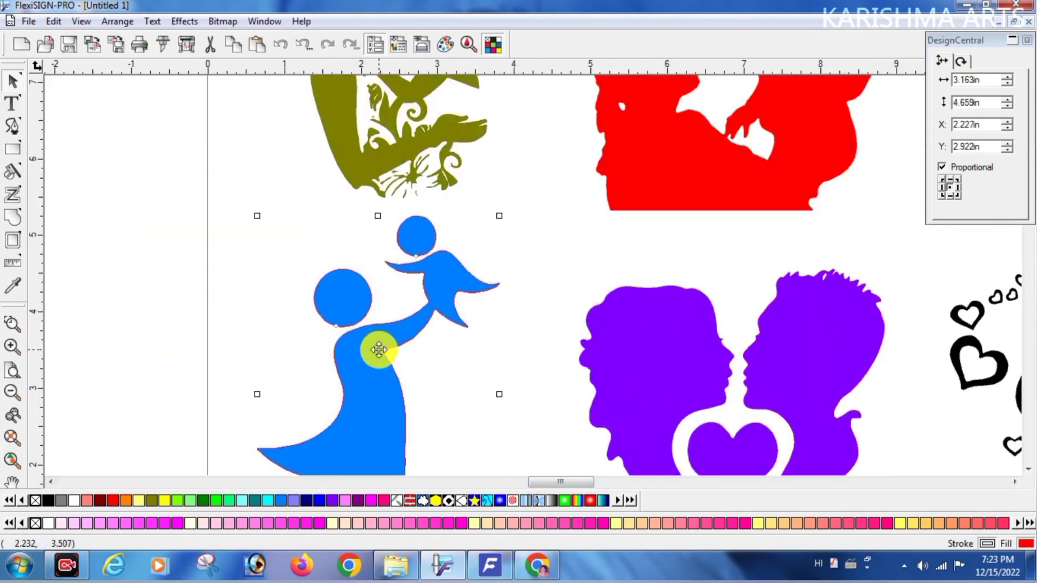
drag(261, 219, 271, 234)
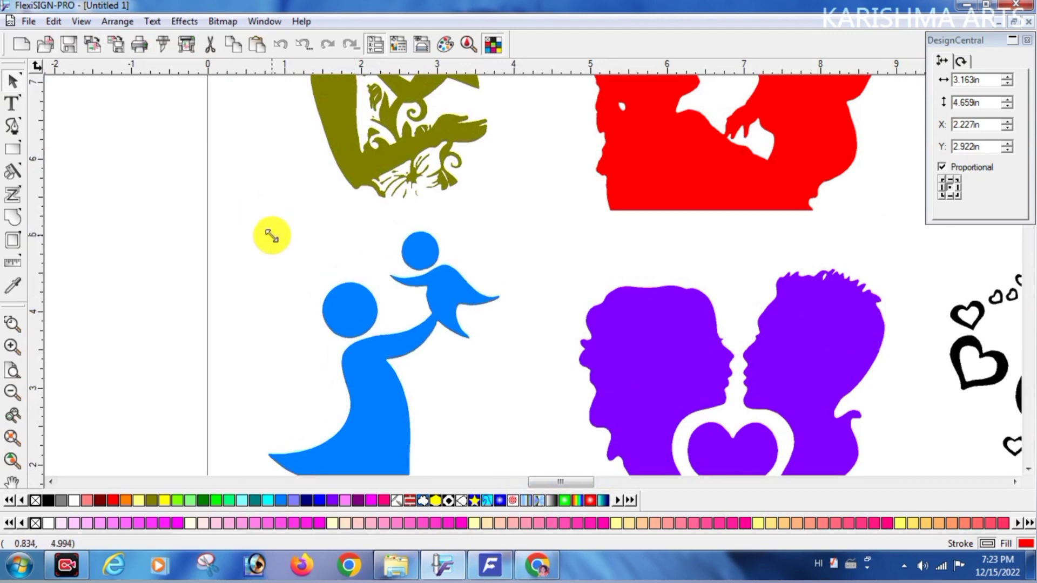
drag(359, 342, 365, 333)
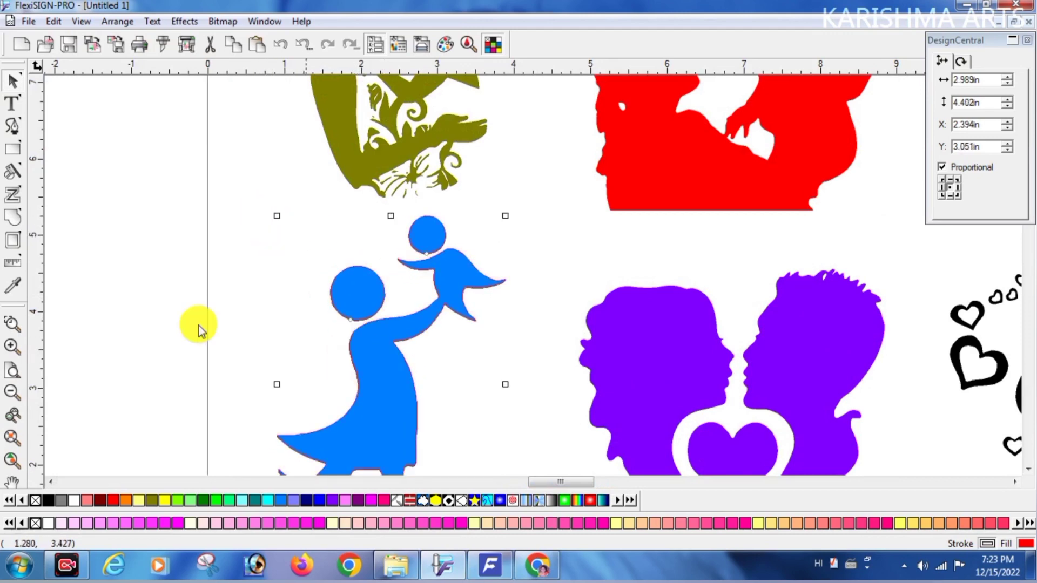
- Fit the whole page in view with nothing selected and examine the overall arrangement of the designs
scroll(571, 393, up, 6)
scroll(572, 393, up, 2)
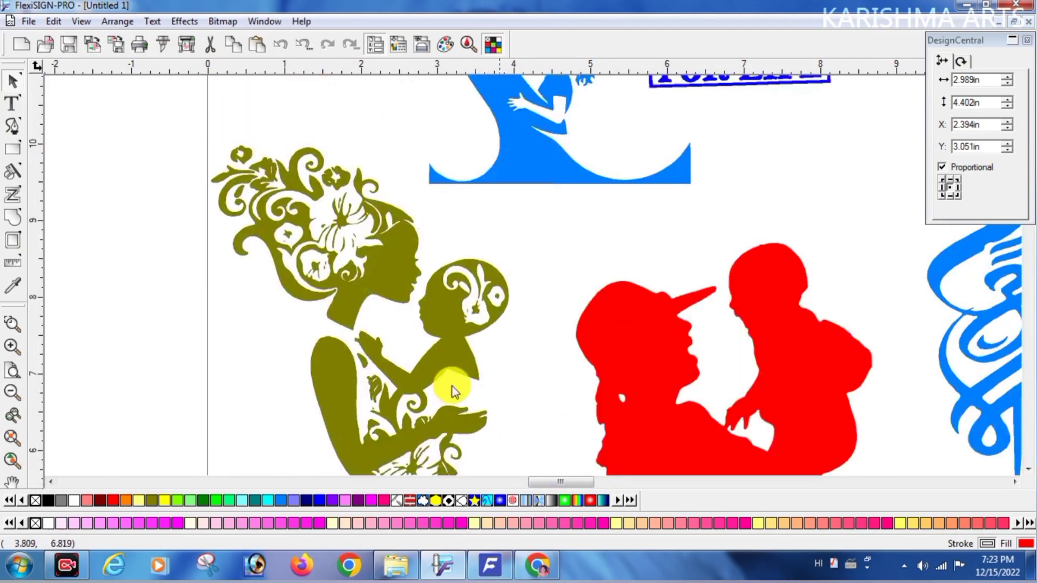
click(12, 459)
click(509, 401)
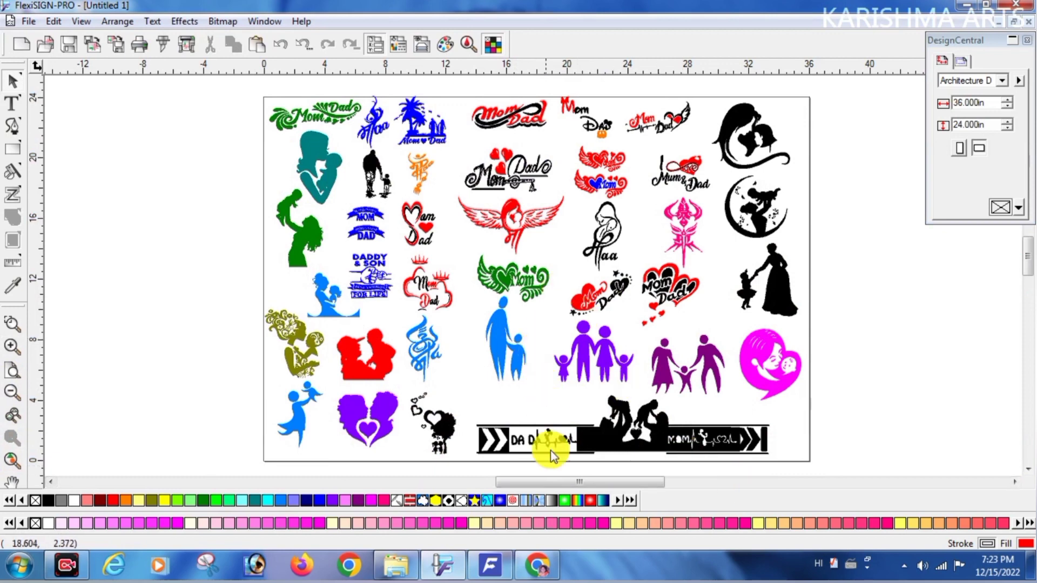
drag(557, 481, 560, 482)
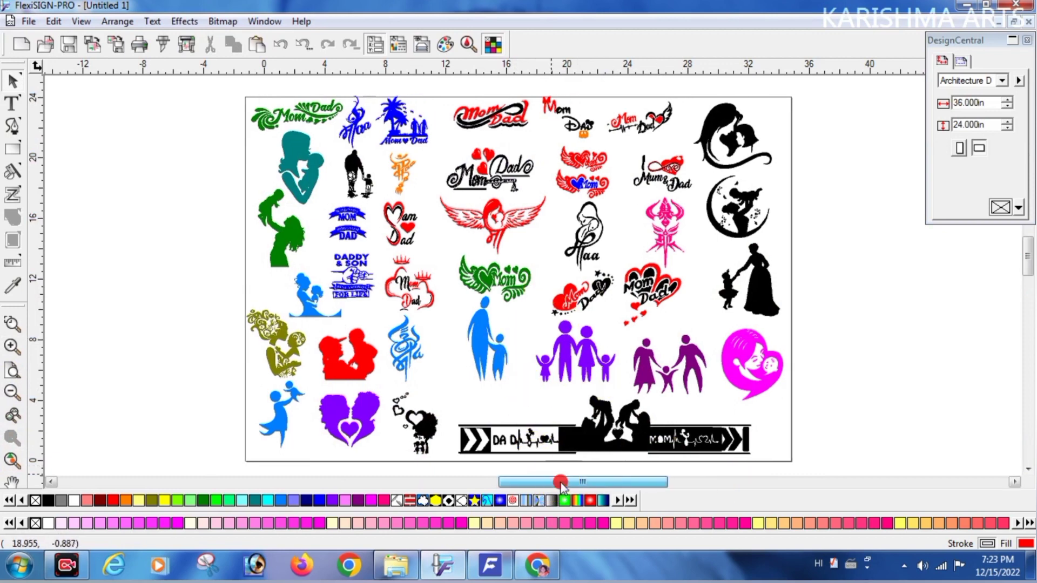